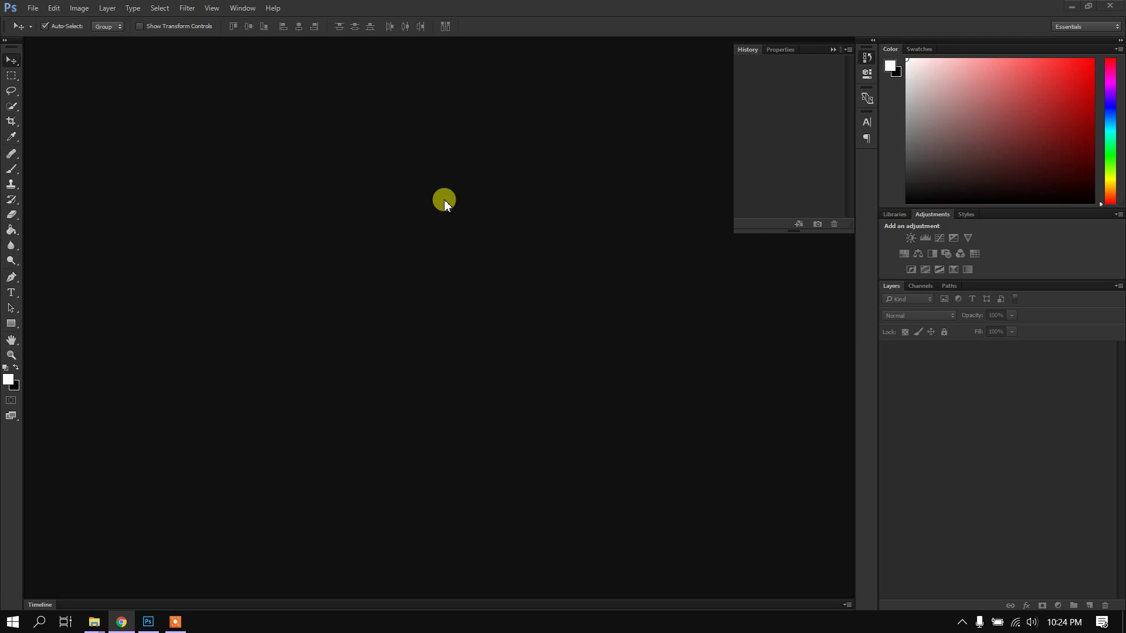
click(36, 12)
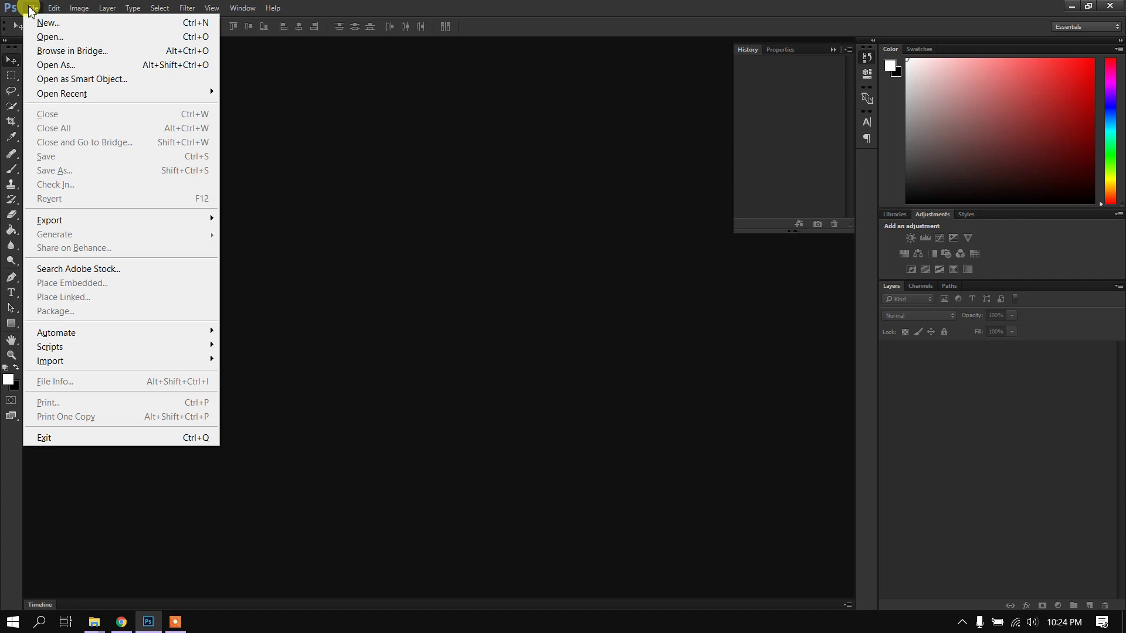
mouse_move(51, 10)
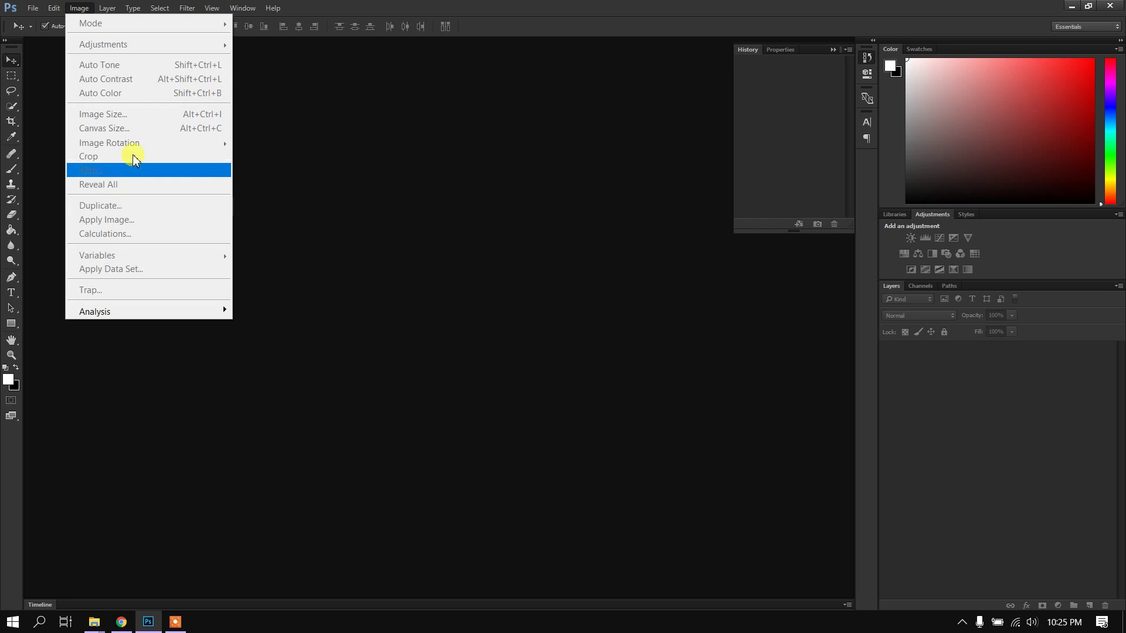
mouse_move(111, 8)
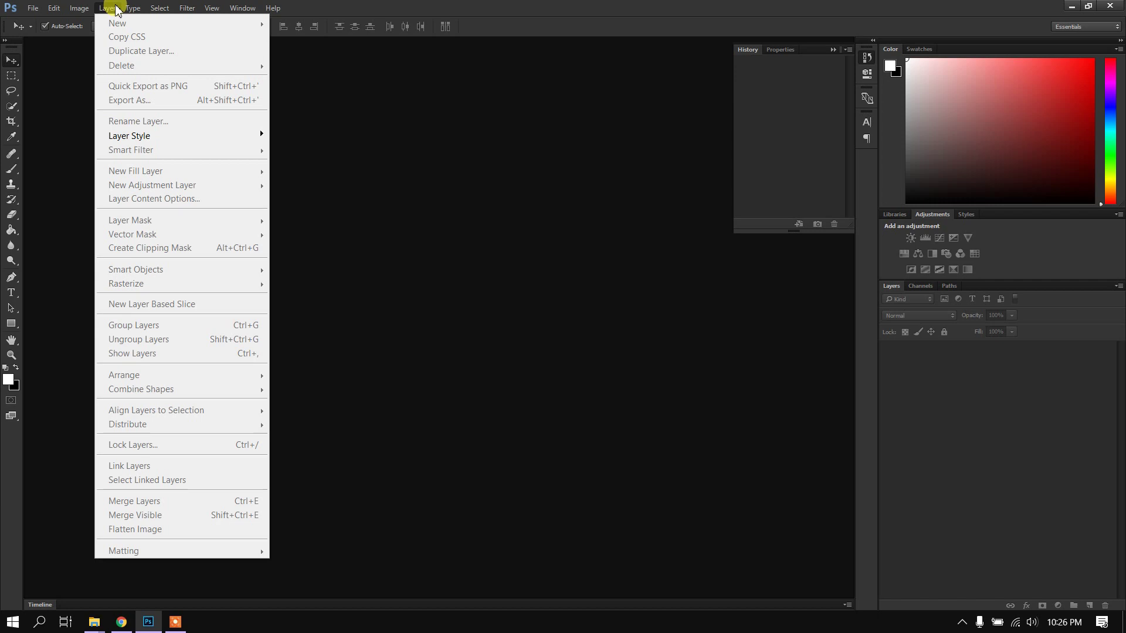
mouse_move(129, 12)
mouse_move(162, 12)
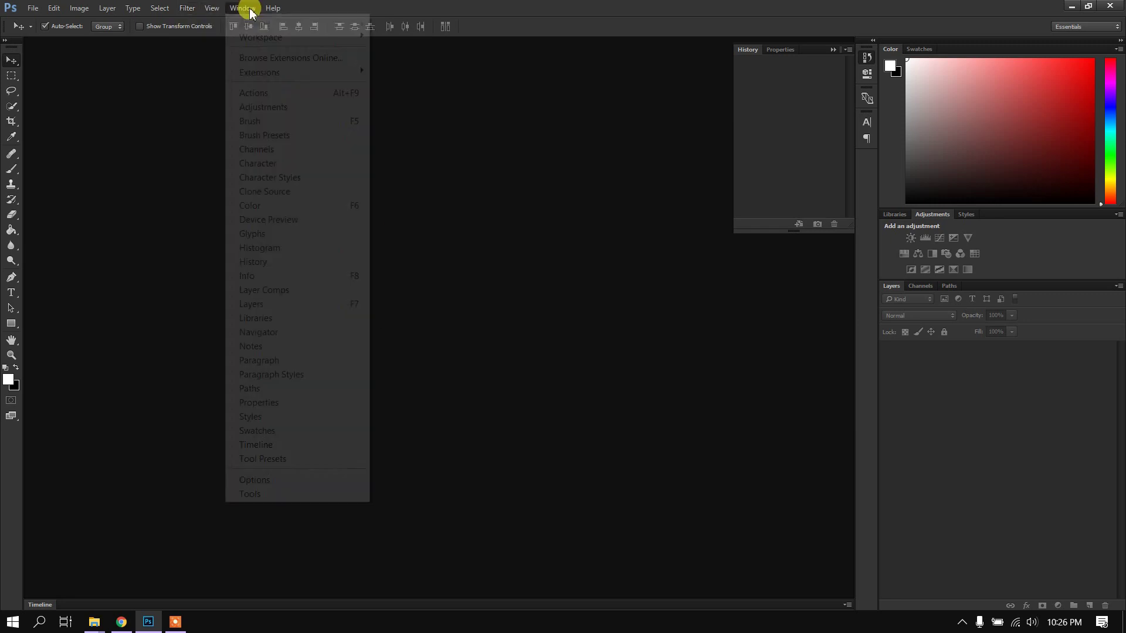
Display the Histogram panel in the workspace.
mouse_move(249, 10)
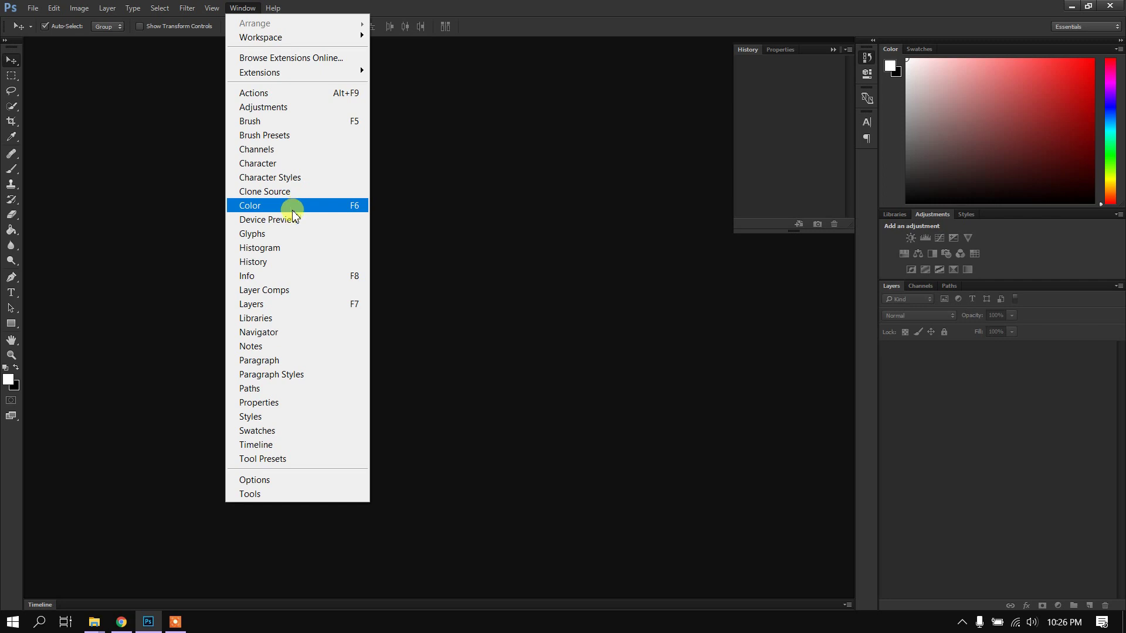
click(294, 250)
Hide the tool options bar and show it again, repeating the toggle twice.
click(243, 8)
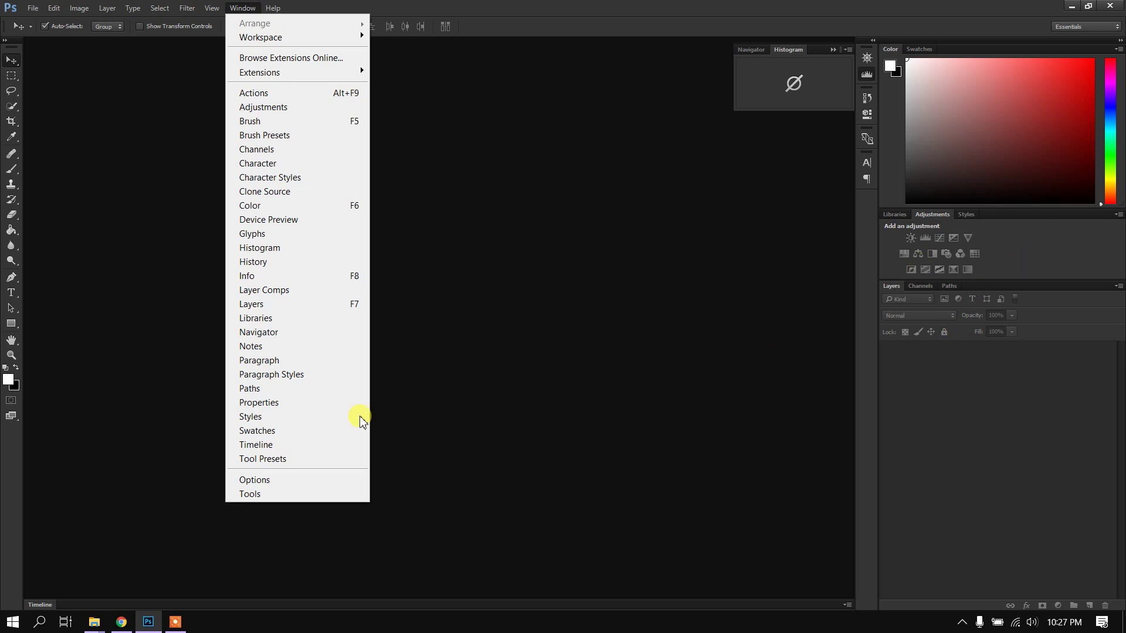
click(296, 483)
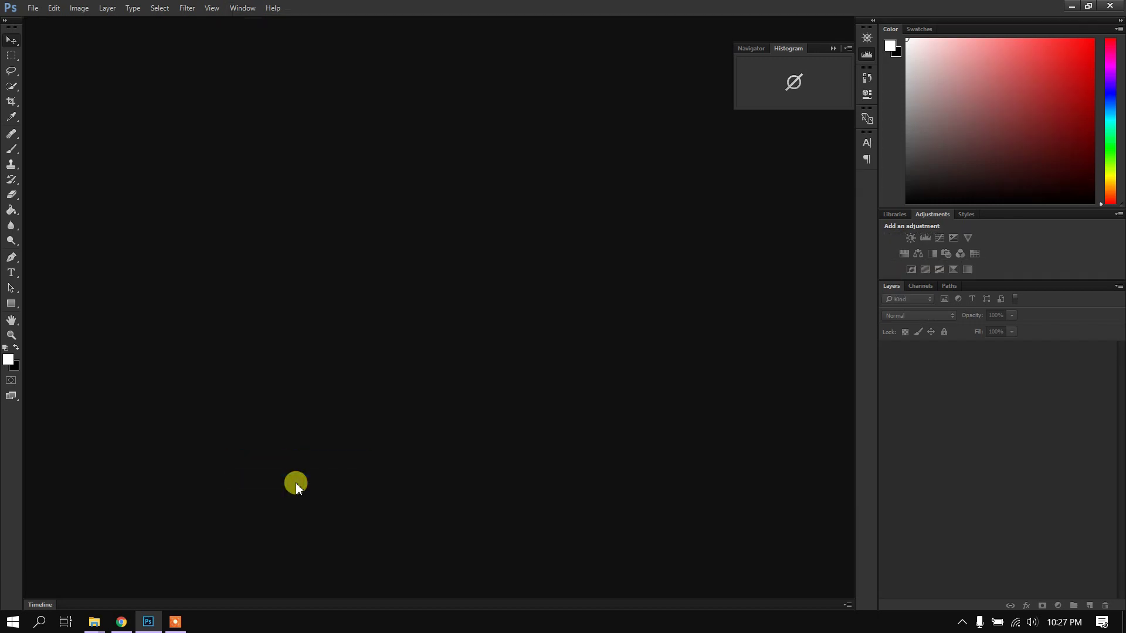
click(247, 8)
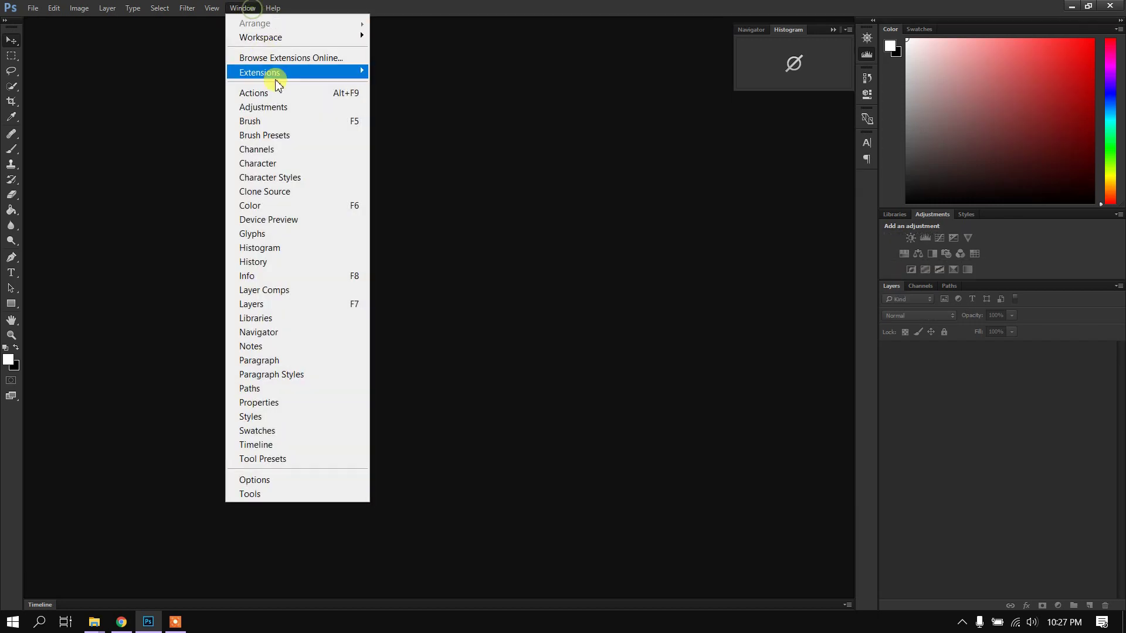
click(313, 481)
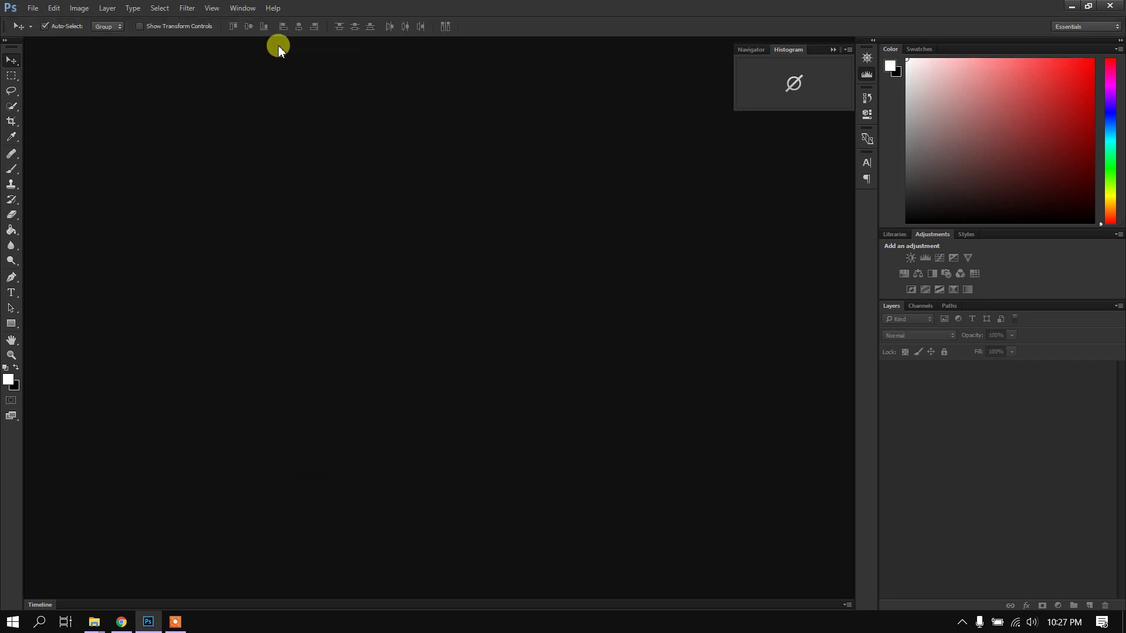
click(244, 8)
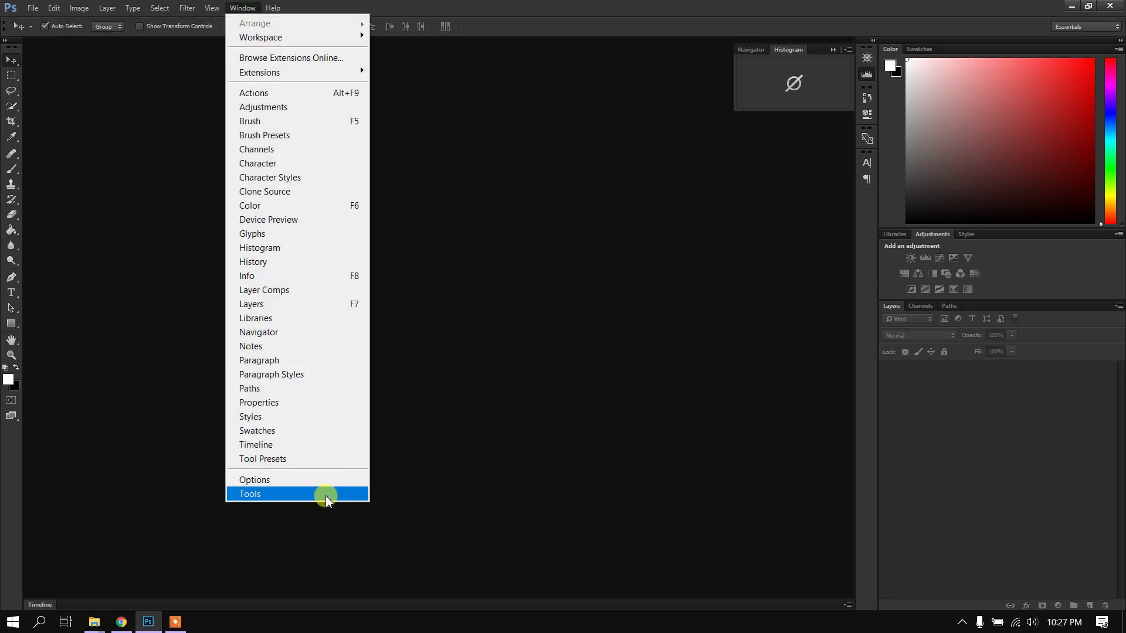
click(305, 481)
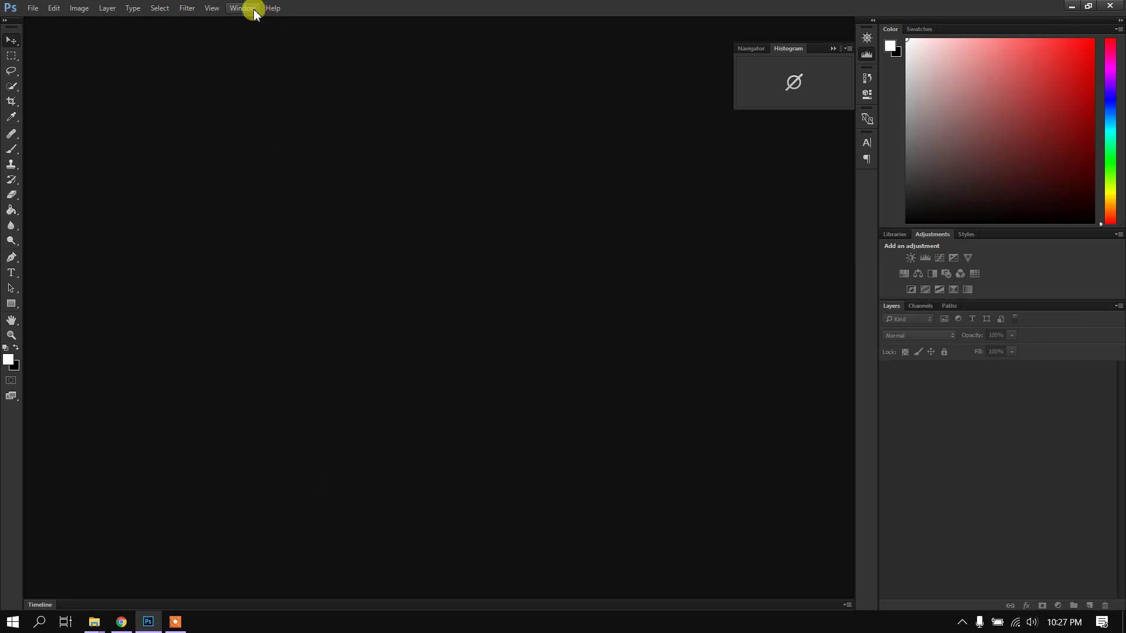
click(255, 8)
click(311, 480)
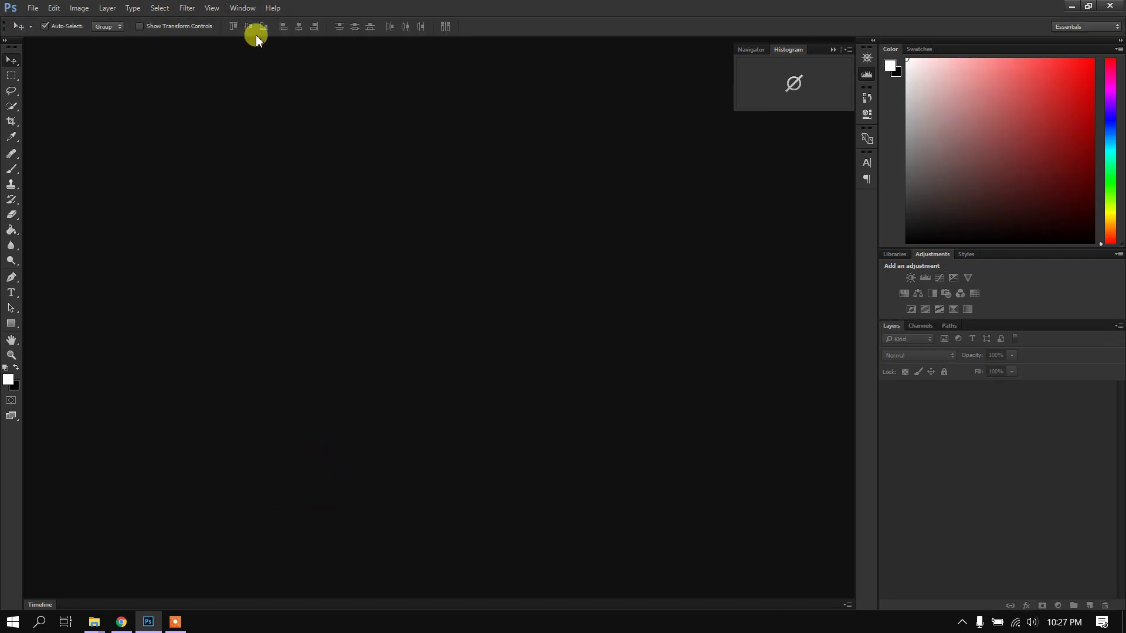
Switch the workspace layout from Essentials to Photography.
click(242, 8)
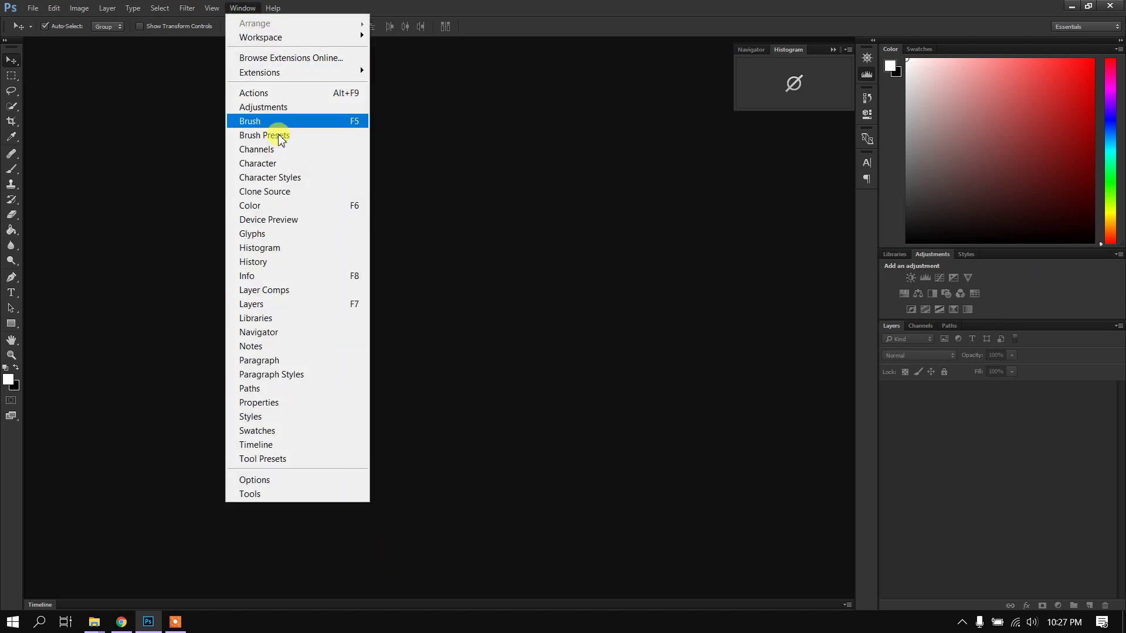
click(1058, 28)
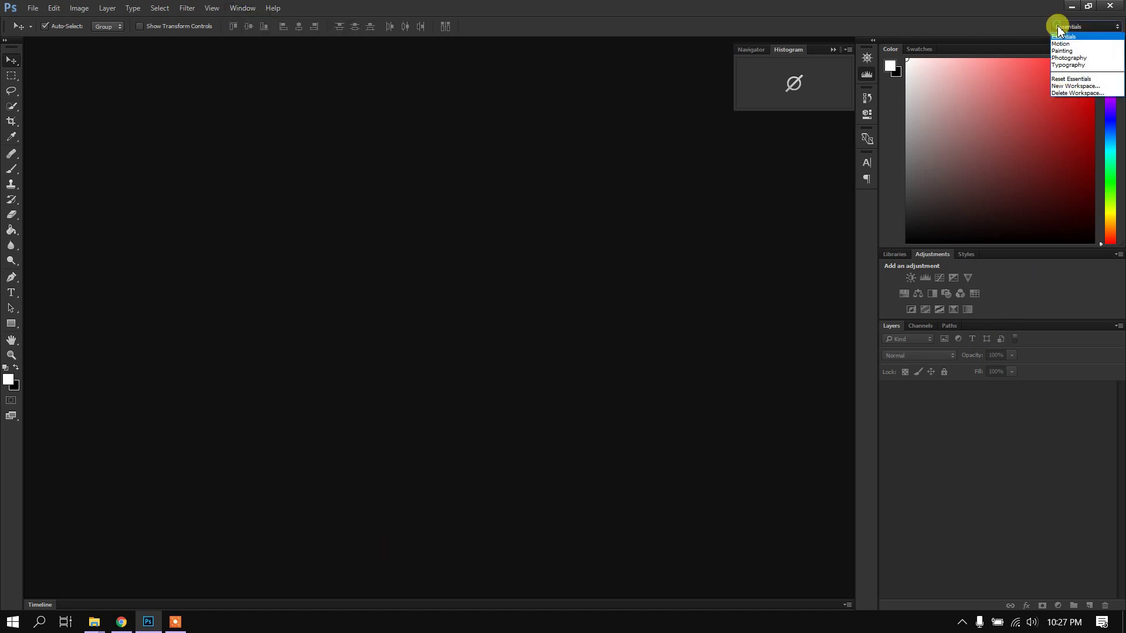
click(1073, 57)
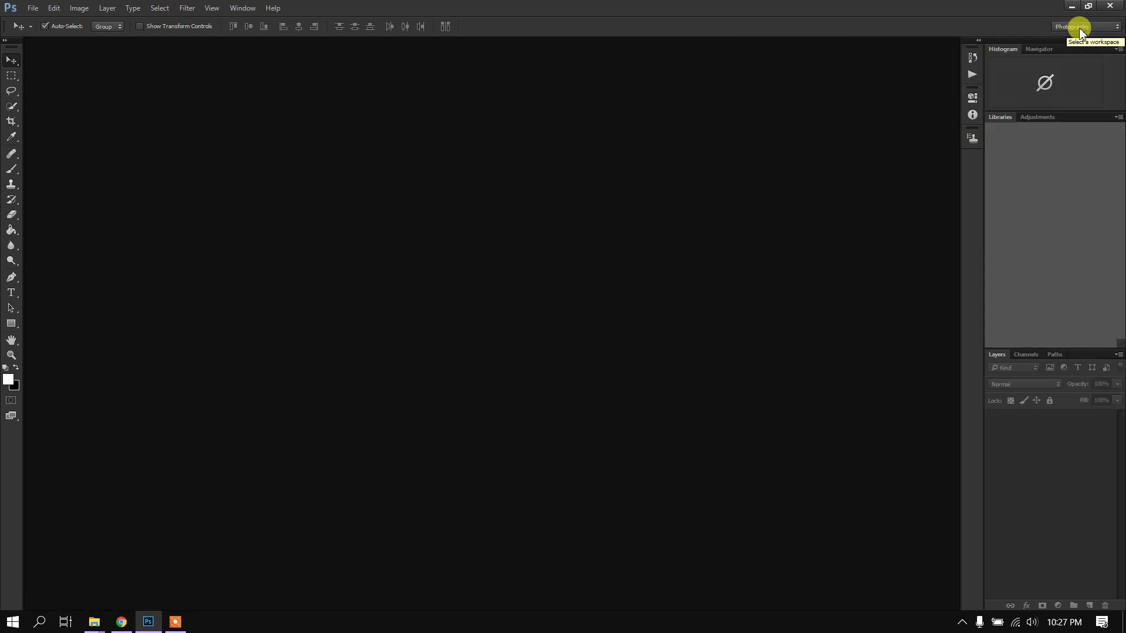
Switch to the Typography workspace and bring its Character settings to the front, keeping Layers in view.
click(1080, 29)
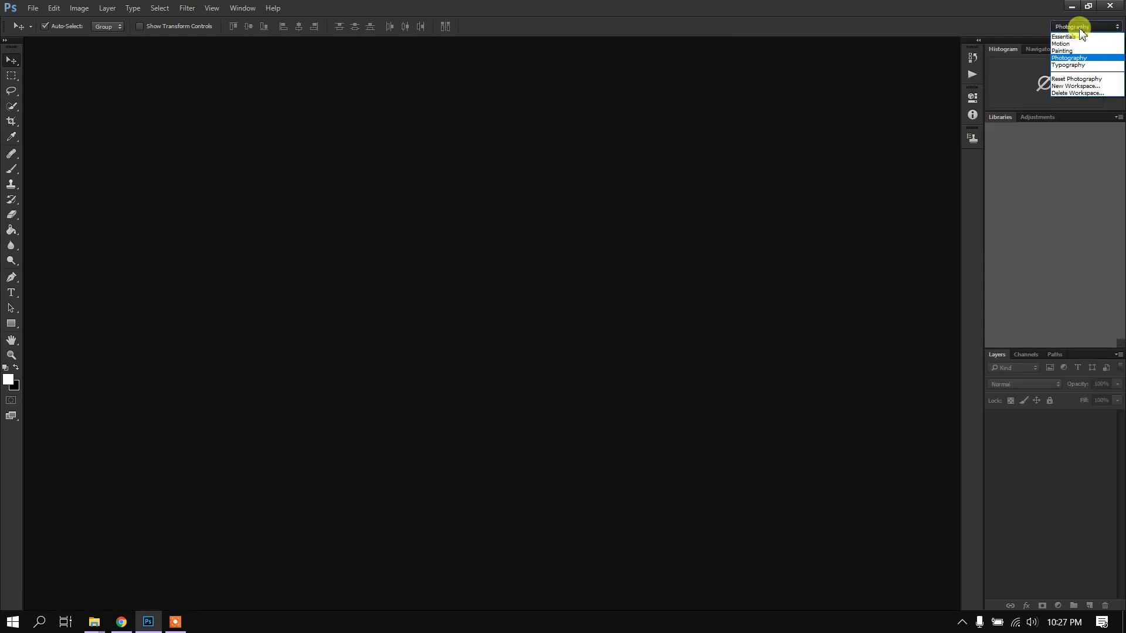
click(1089, 65)
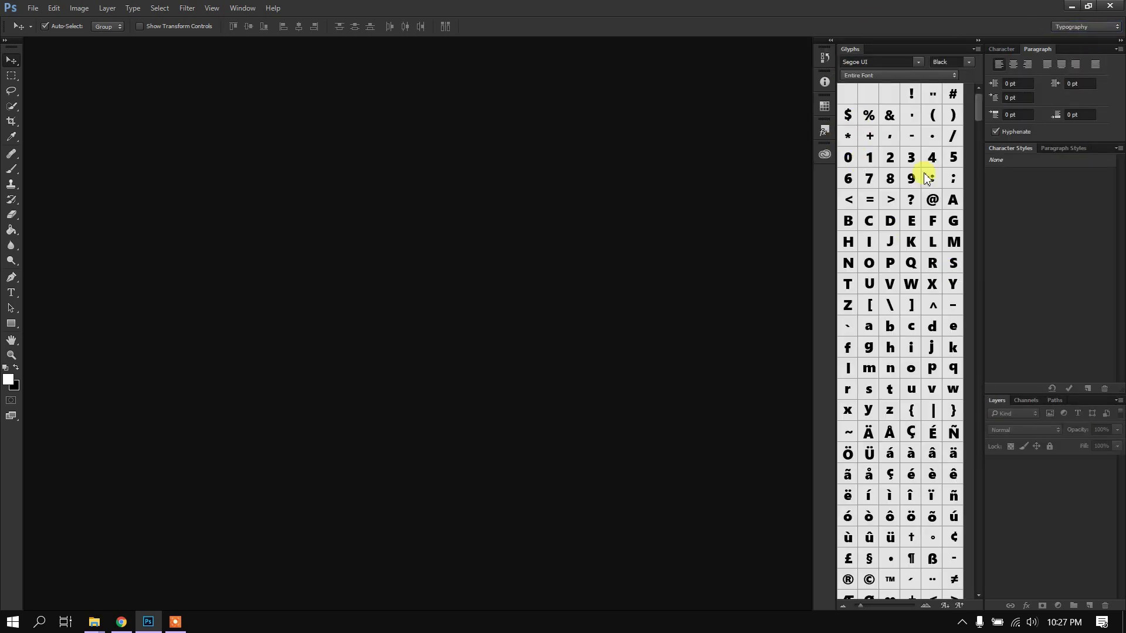
click(996, 51)
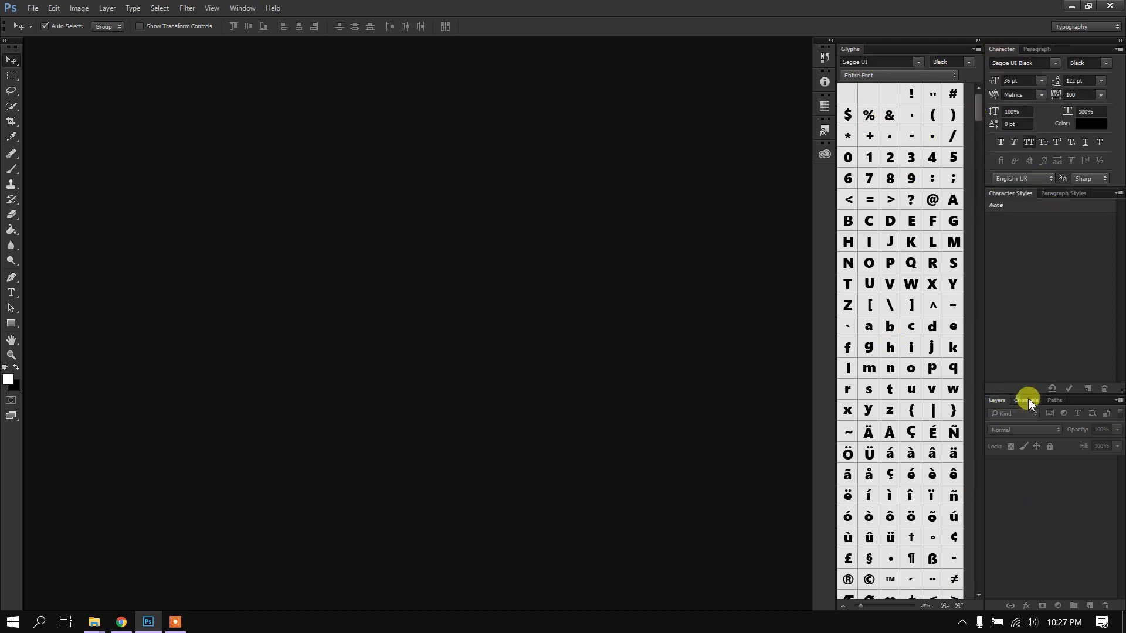
click(1028, 398)
click(999, 400)
Activate the Lasso and Quick Selection tools in turn, and return to the Move tool.
click(11, 93)
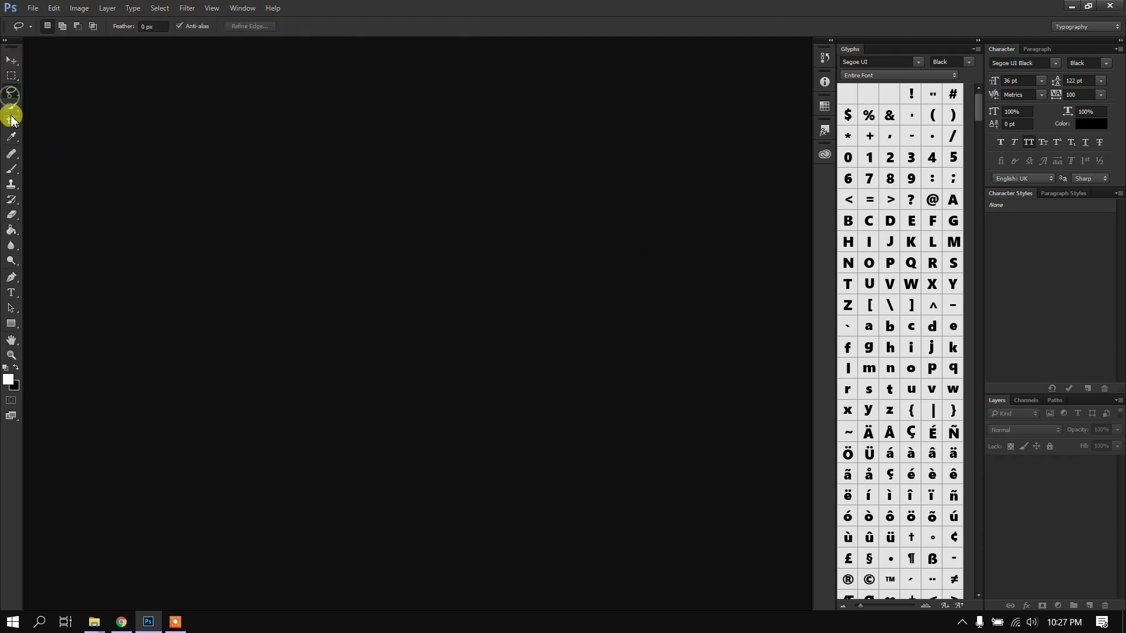
click(12, 112)
click(12, 61)
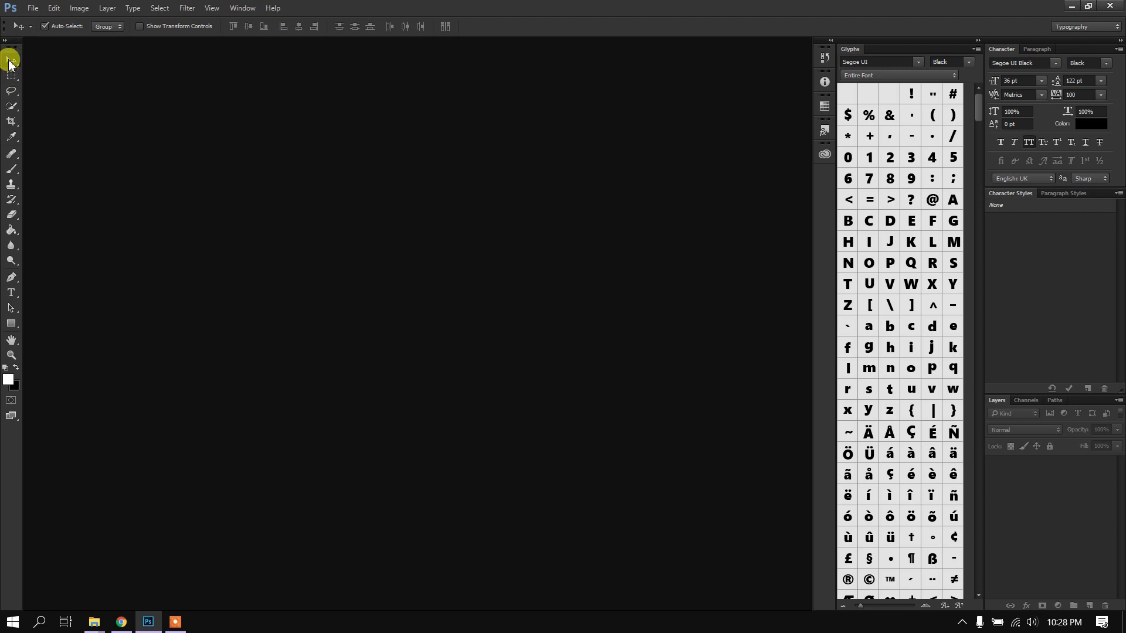
click(12, 70)
click(12, 64)
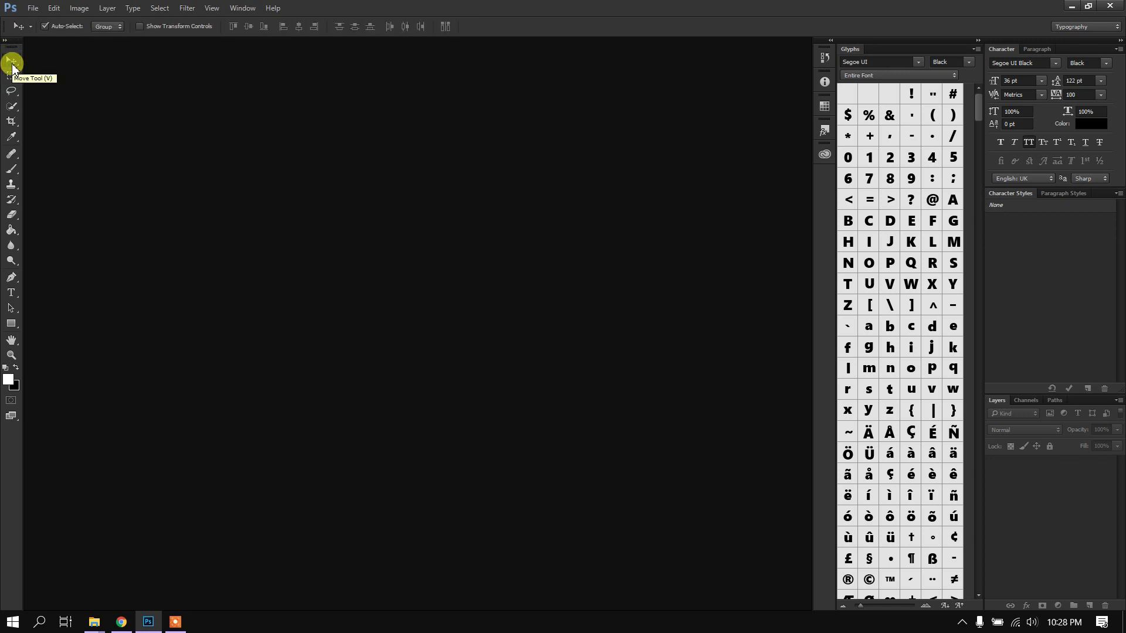
Activate the Rectangular Marquee and Quick Selection tools in turn and view the variants grouped with each.
click(12, 76)
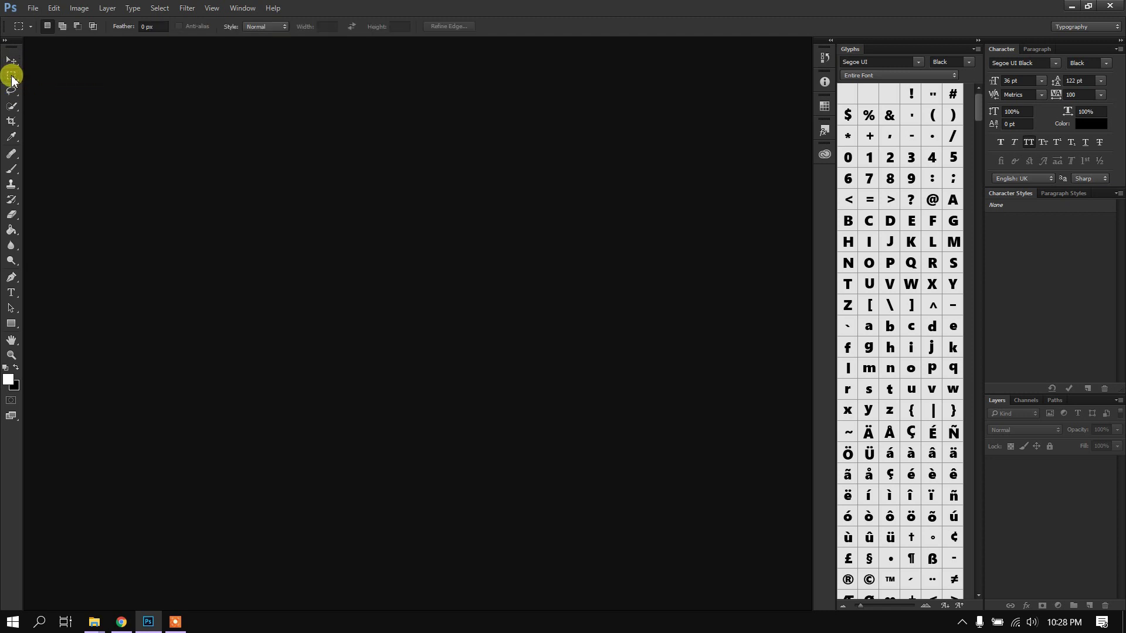
right_click(12, 78)
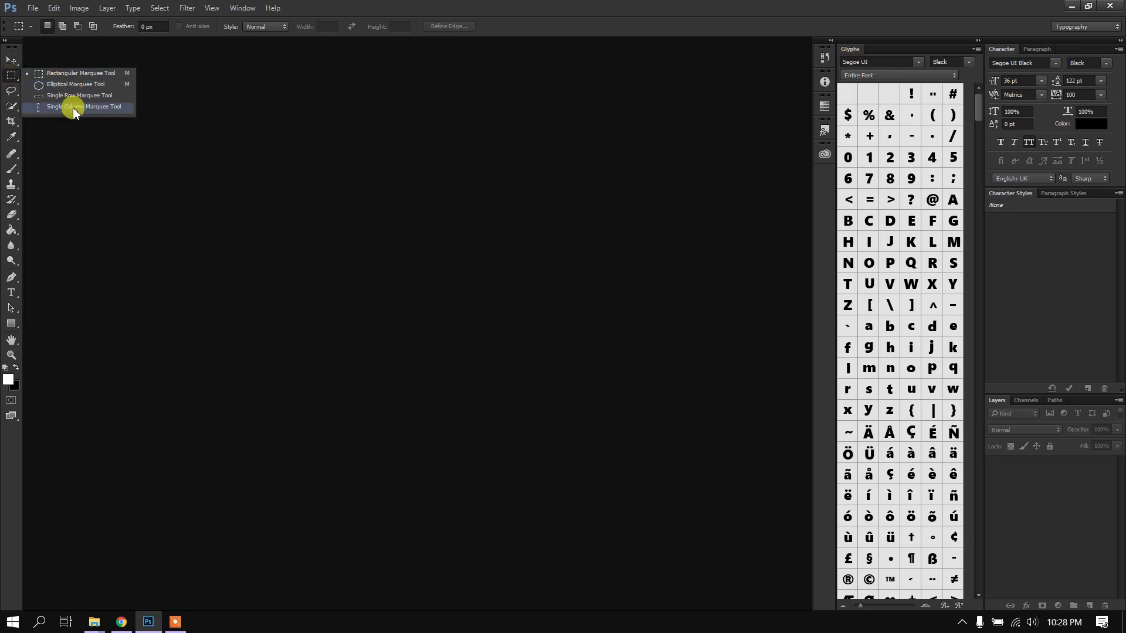
click(12, 75)
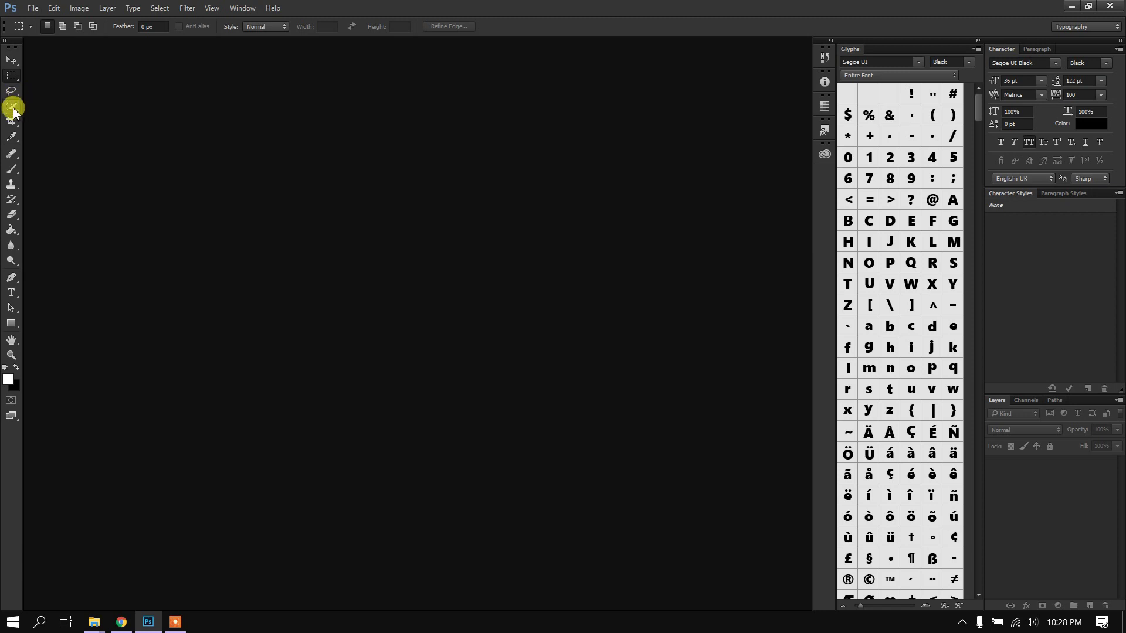
click(11, 112)
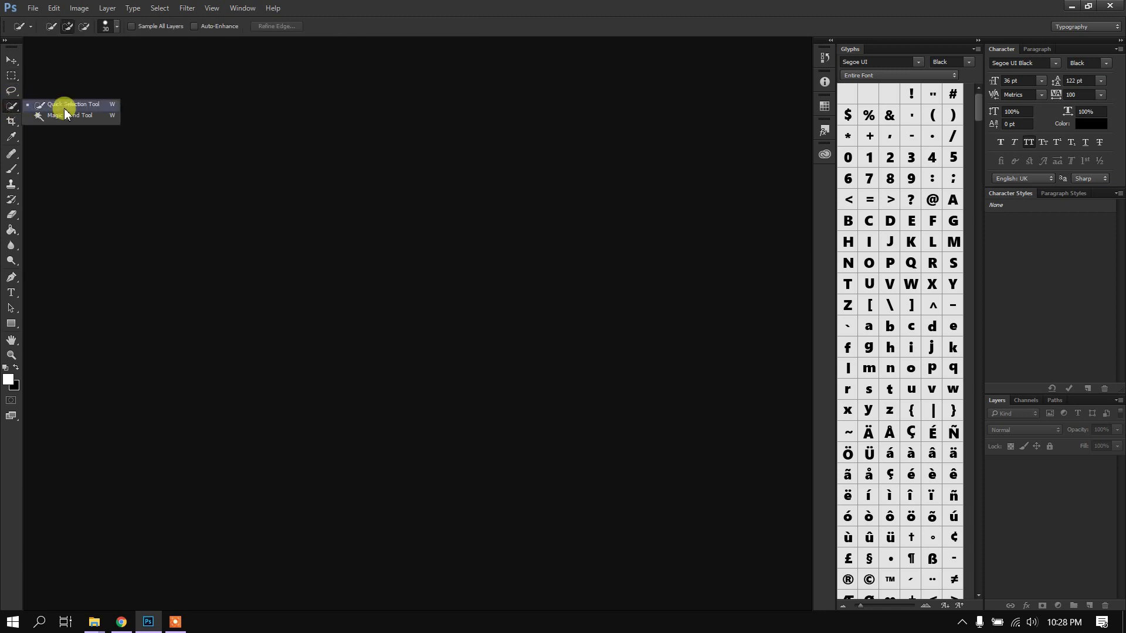
click(11, 106)
View the tool variants grouped with the Eyedropper and Healing Brush, and activate the Brush tool to see its options.
mouse_move(12, 122)
mouse_down()
mouse_move(47, 120)
mouse_move(10, 117)
mouse_move(14, 141)
mouse_up()
click(14, 141)
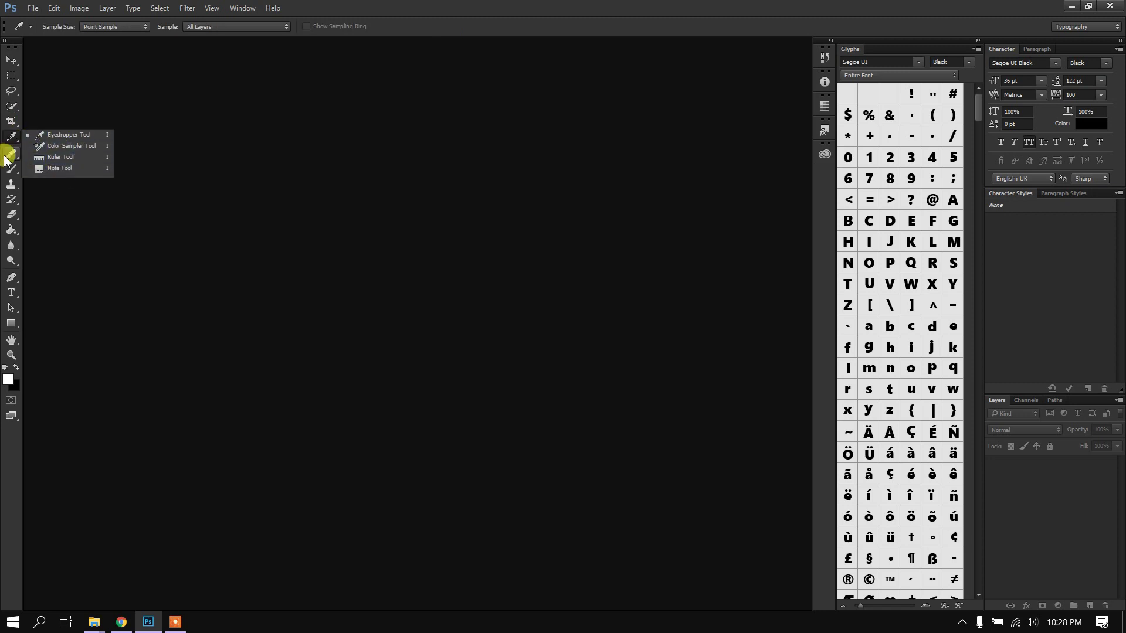
click(11, 156)
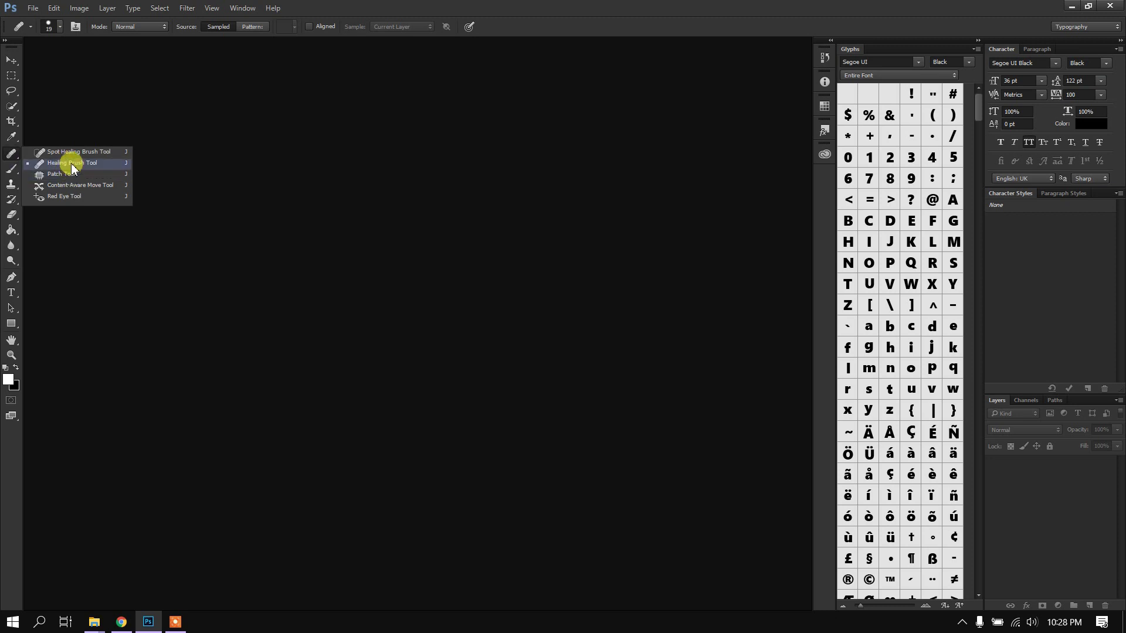
click(10, 172)
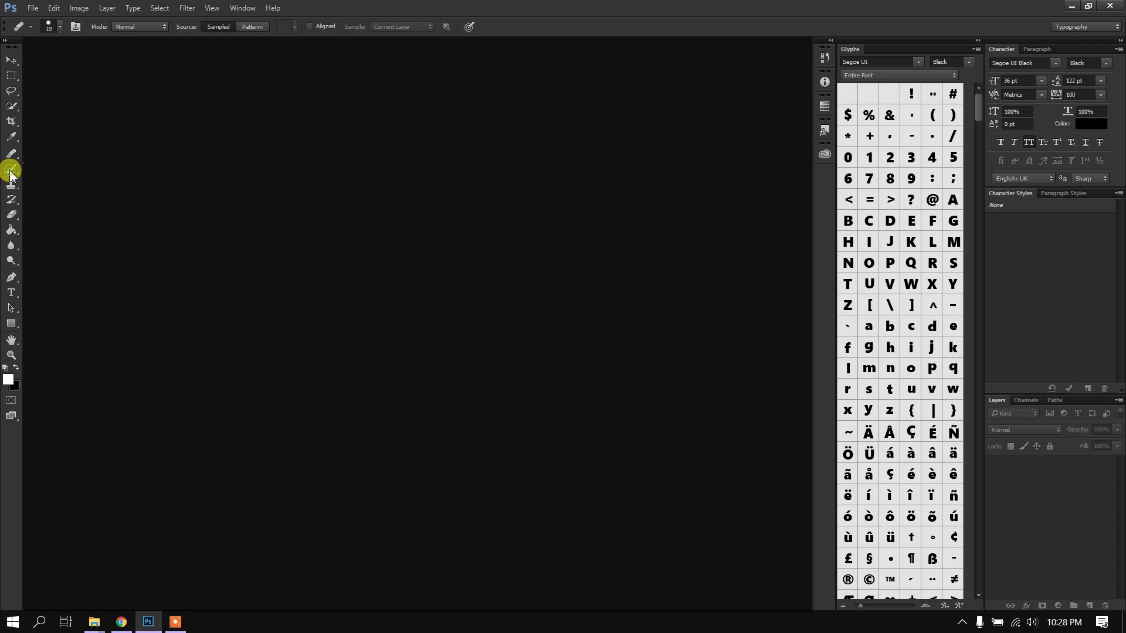
click(11, 171)
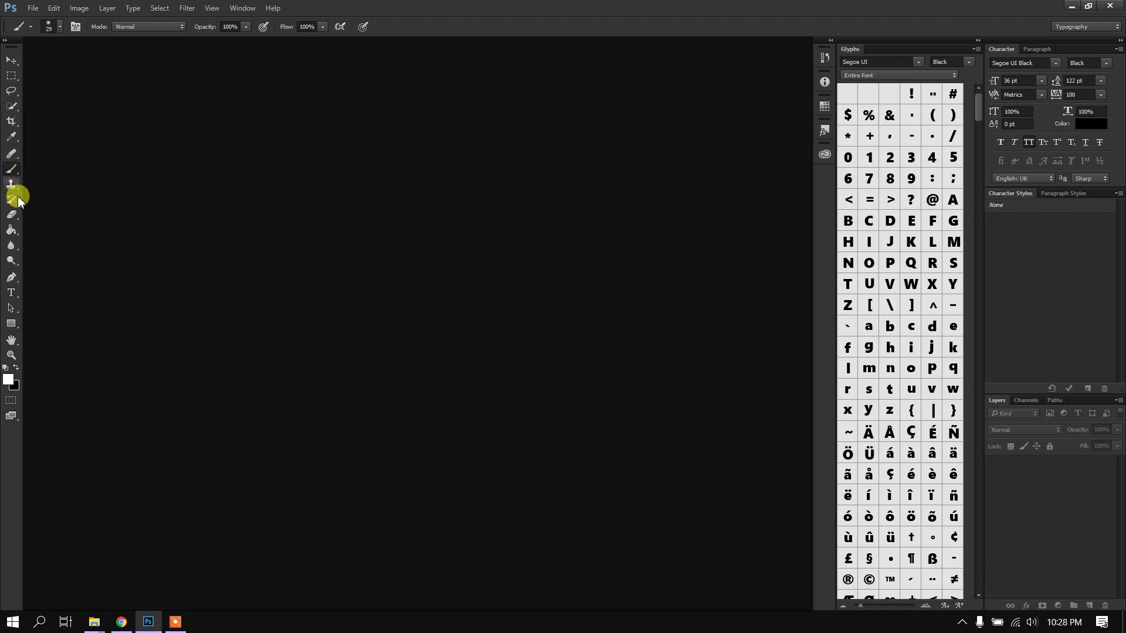
Activate the Eraser and Paint Bucket tools in turn to view their options.
click(12, 215)
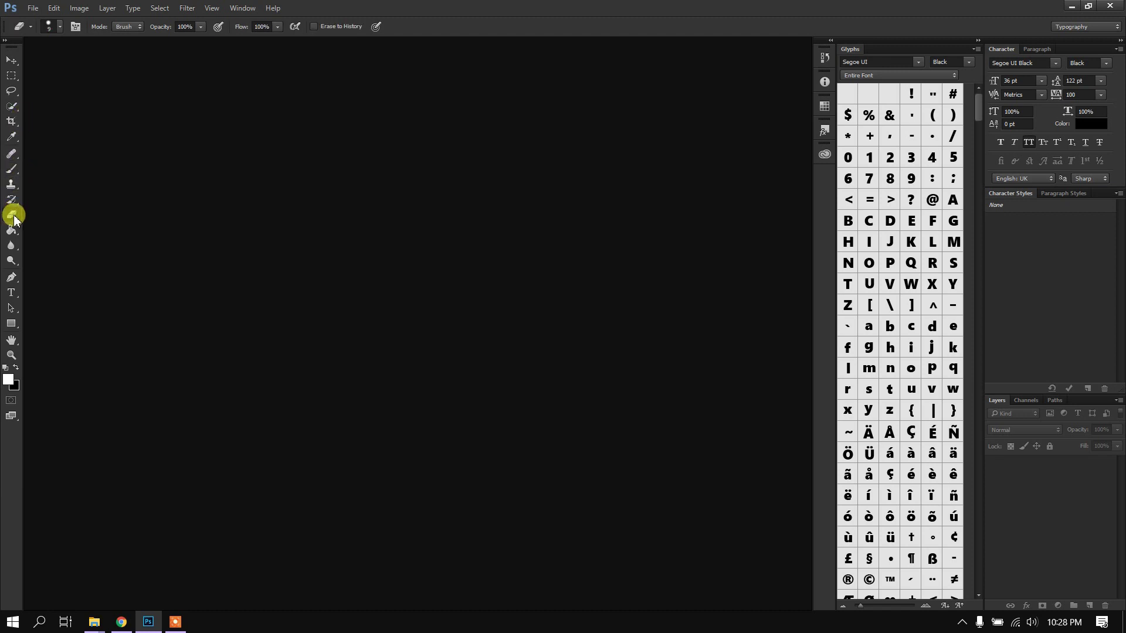
mouse_move(15, 220)
mouse_down()
mouse_move(53, 219)
mouse_move(84, 237)
mouse_move(6, 218)
mouse_up()
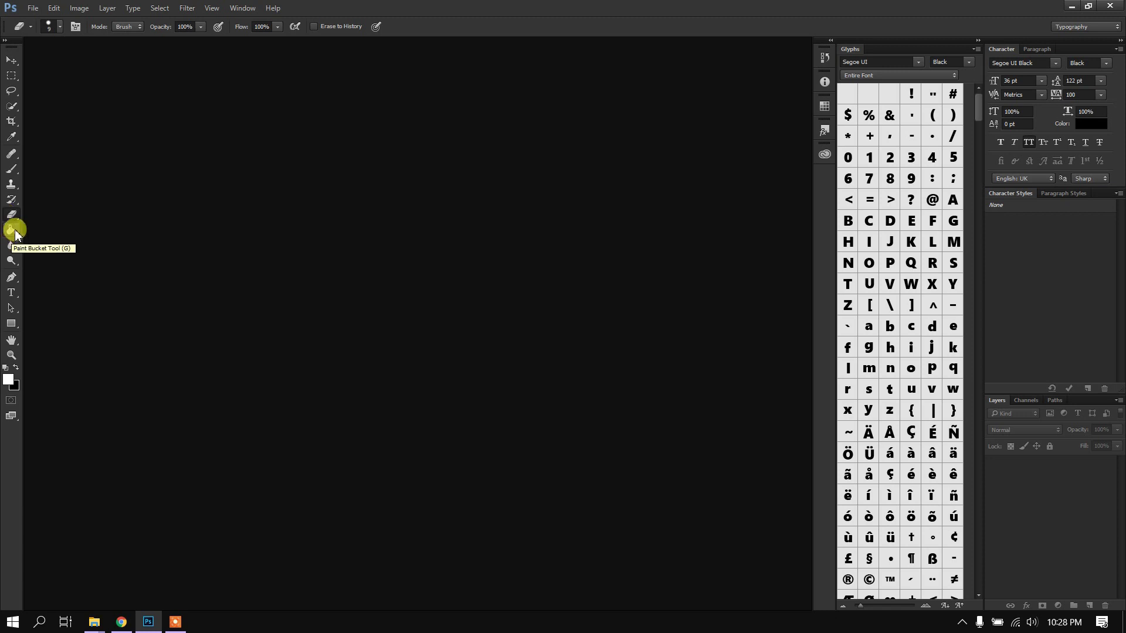
click(16, 234)
click(16, 235)
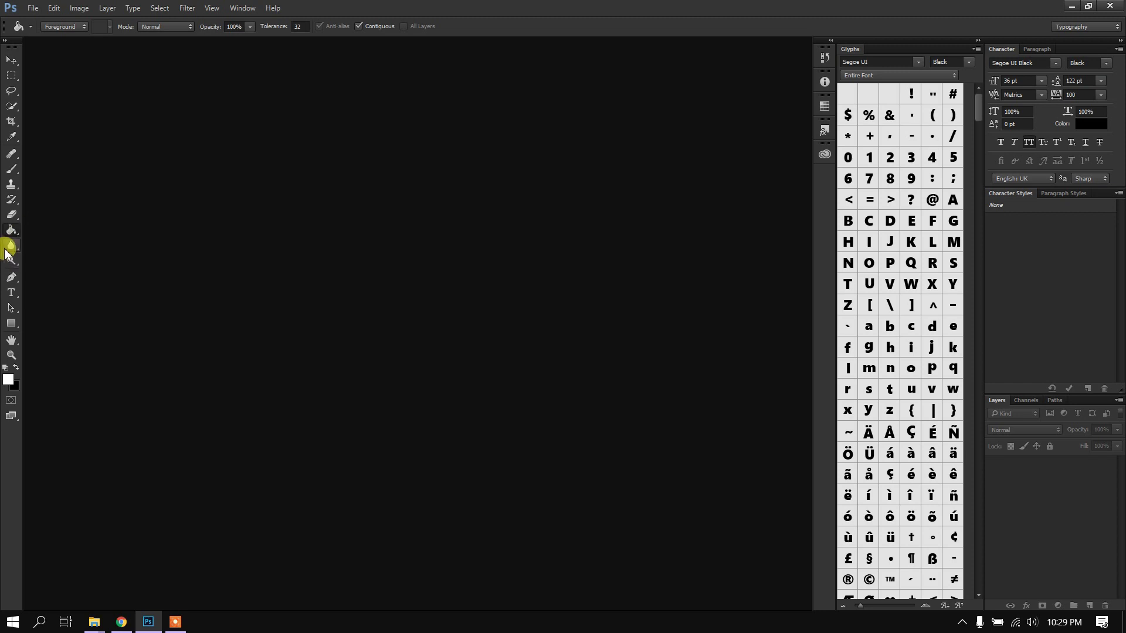
View the tool variants grouped with the Blur, Dodge and Pen tools, ending with the Pen tool active.
click(7, 249)
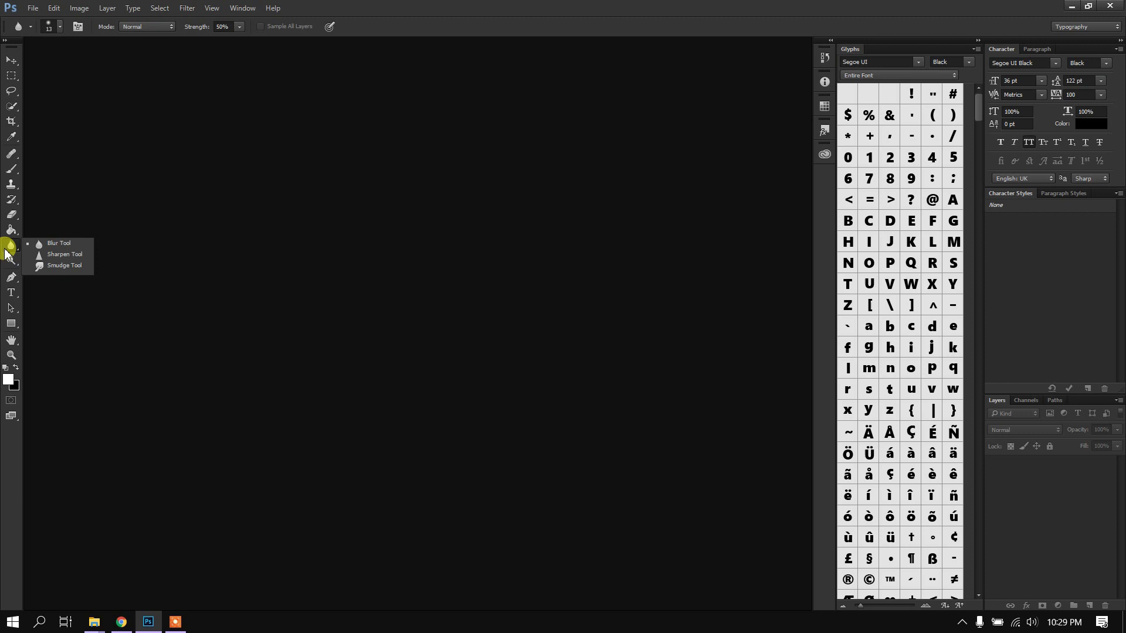
click(10, 260)
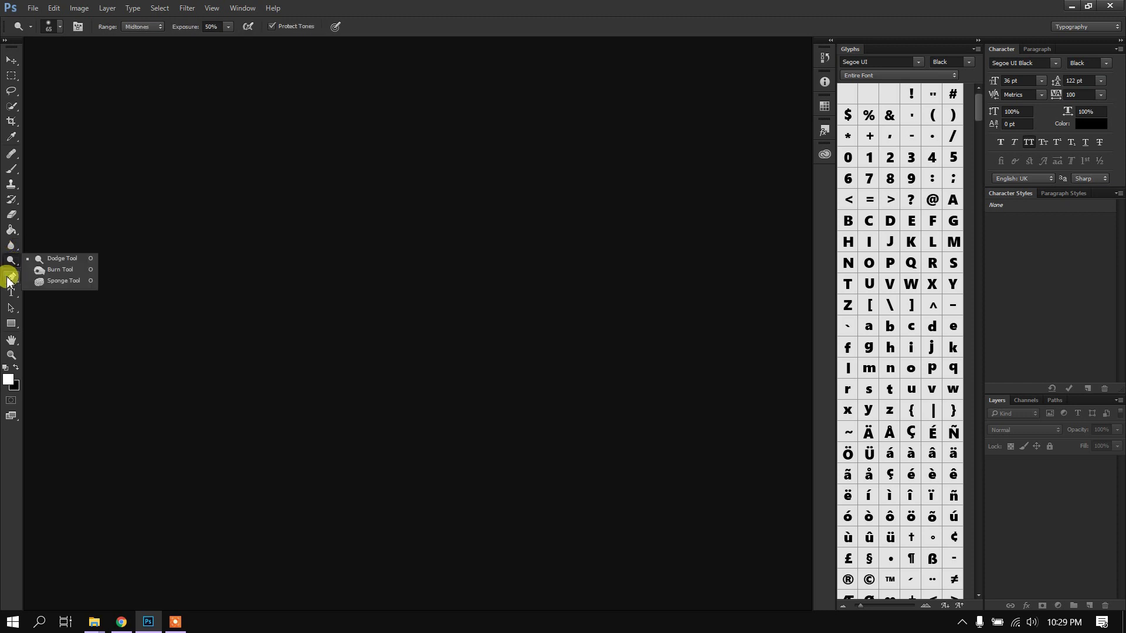
click(10, 278)
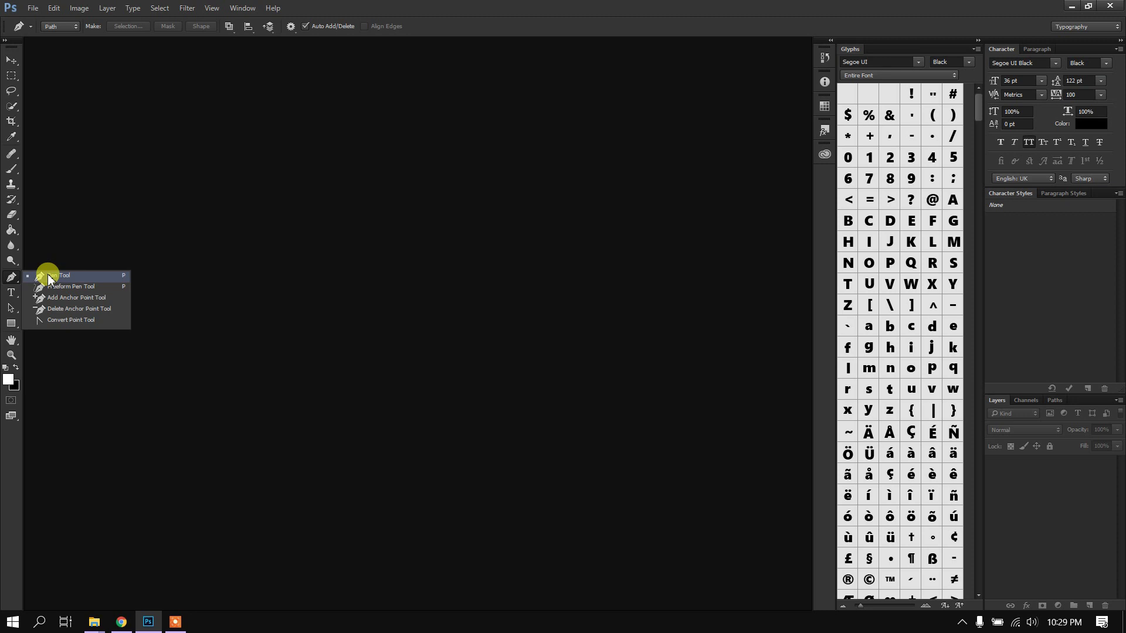
View the tool variants grouped with the Horizontal Type tool, and activate the Path Selection, Rectangle and Hand tools in turn.
click(12, 292)
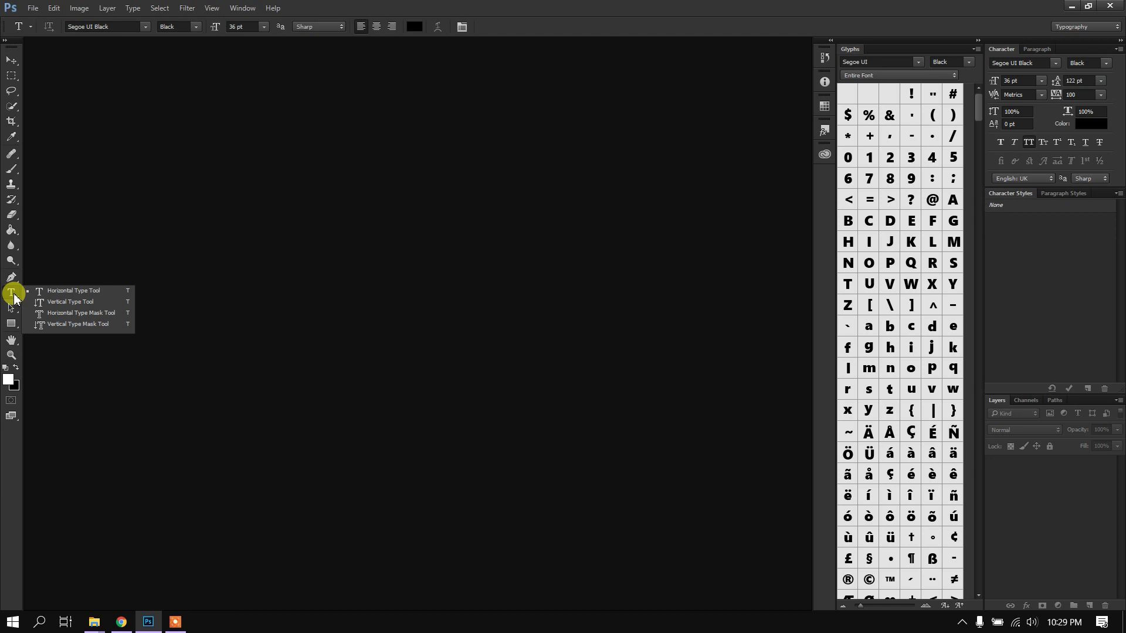
click(12, 306)
click(11, 323)
click(10, 341)
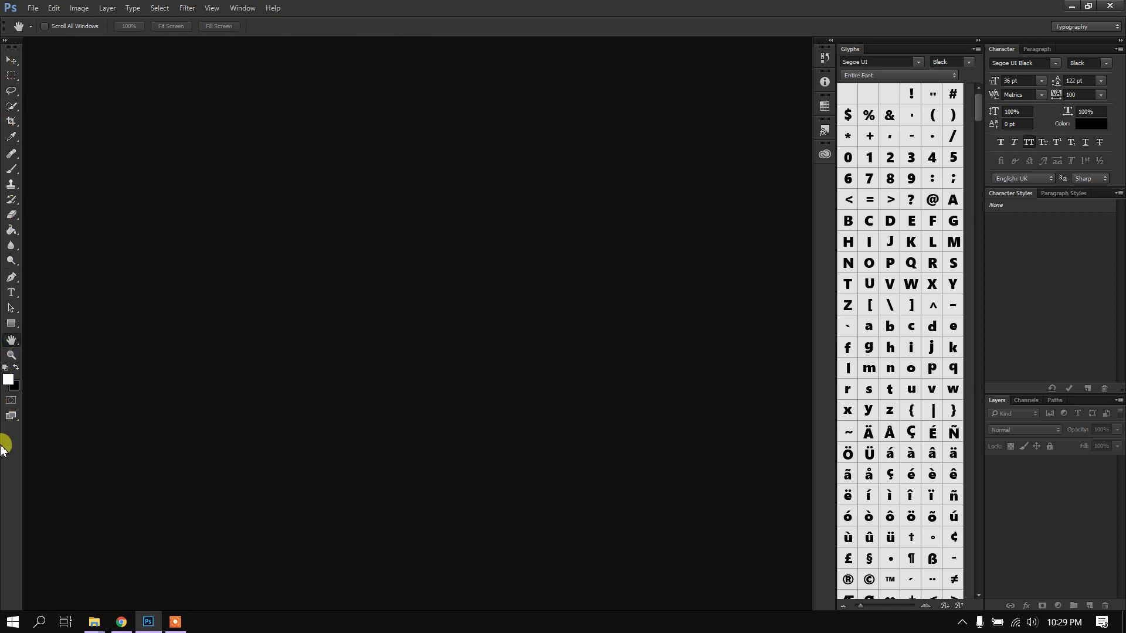
Start a new document with a size of 1920 × 1080 pixels, 72 pixels/inch and RGB Color mode.
click(33, 8)
click(50, 16)
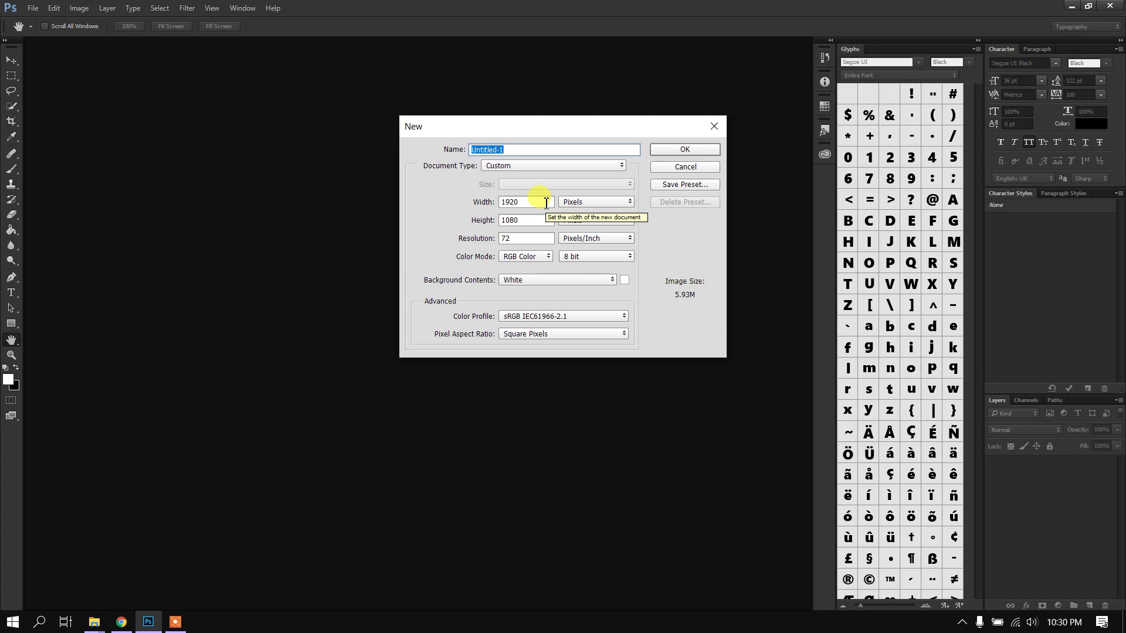
click(546, 203)
click(531, 221)
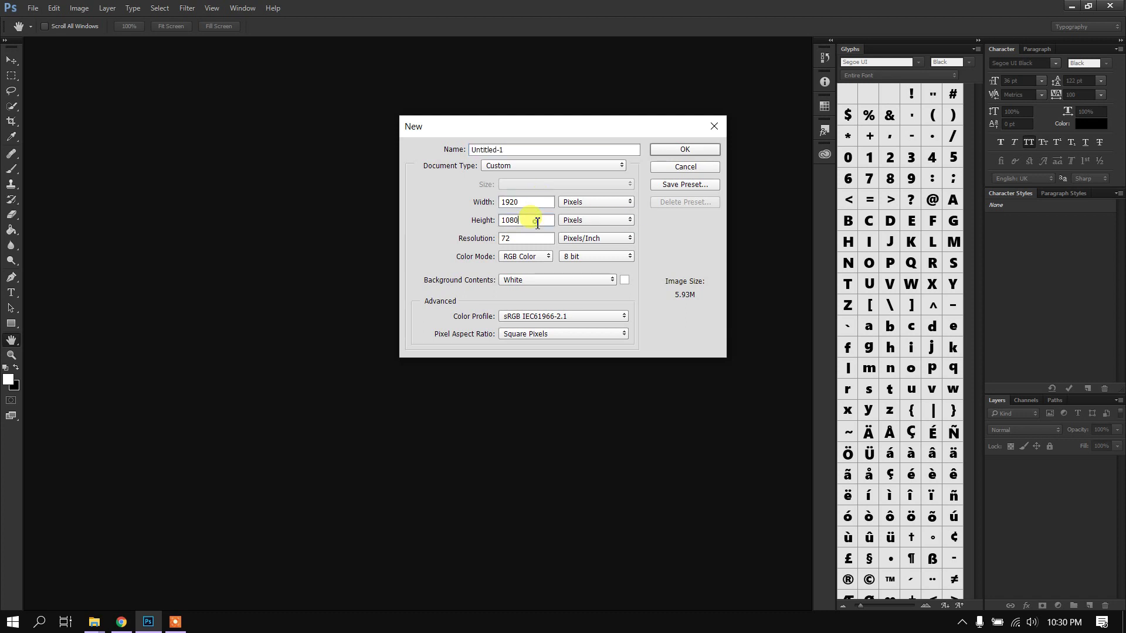
double_click(536, 237)
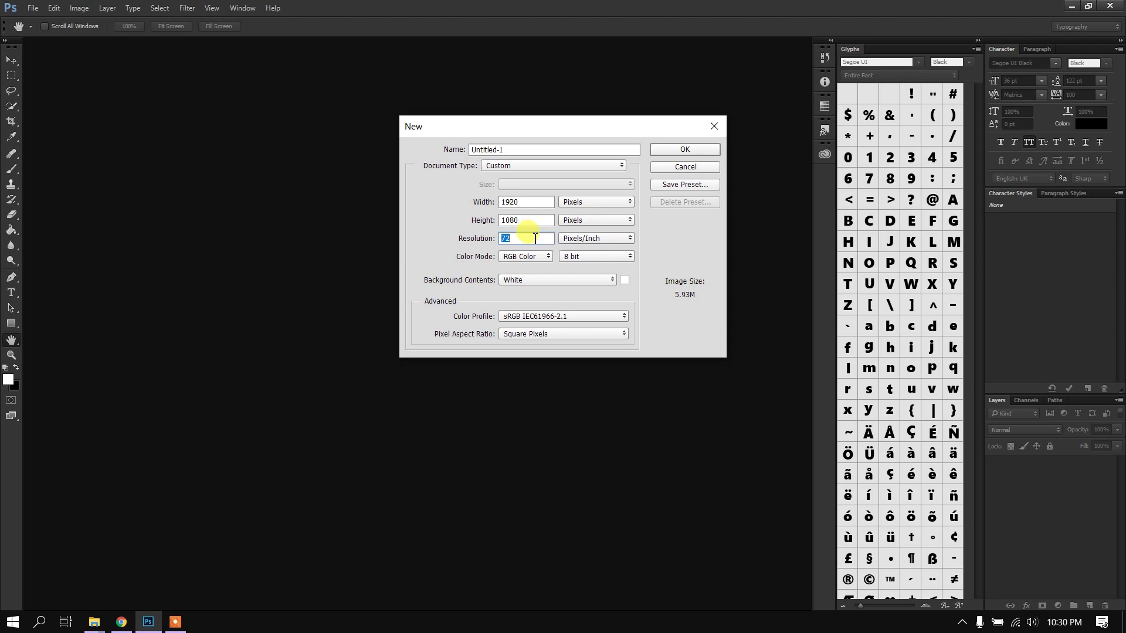
click(535, 238)
click(532, 257)
click(533, 260)
Name the document "Photoshop - Basics" and create it.
click(579, 150)
double_click(579, 151)
text(Photoshop 0)
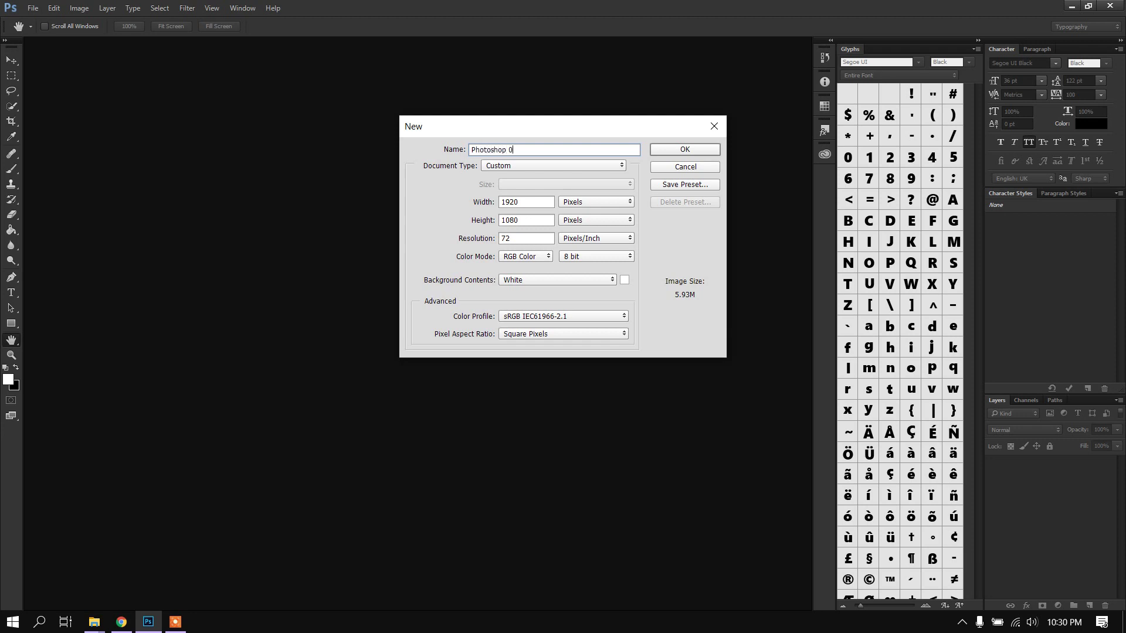
text( Basics)
key(Return)
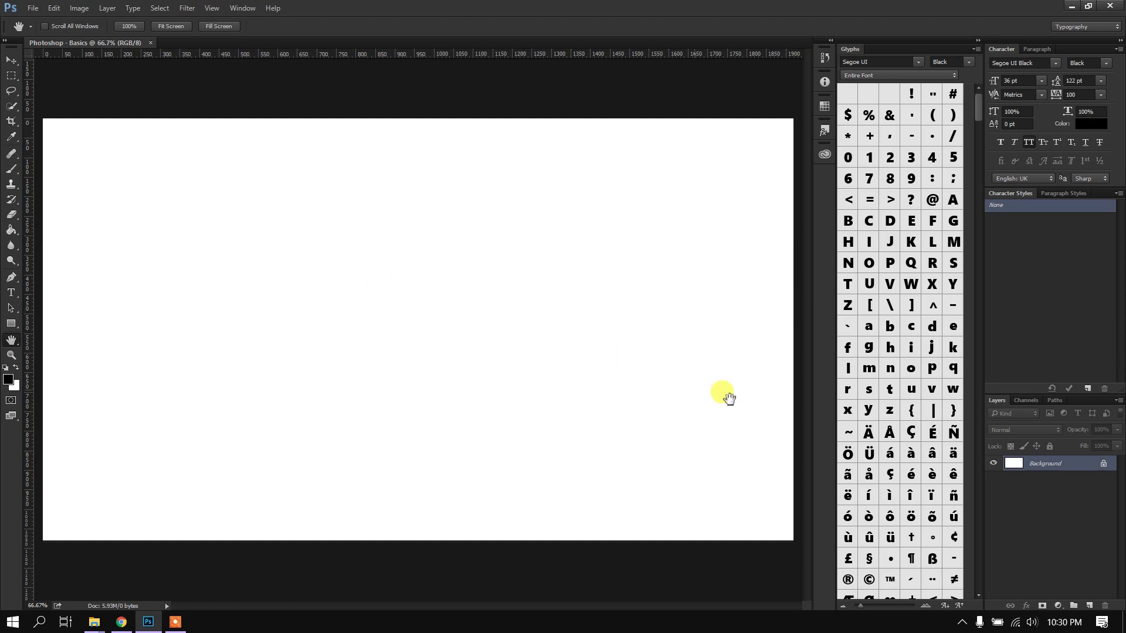
Switch to the Essentials workspace and collapse the expanded Histogram panel.
click(1076, 28)
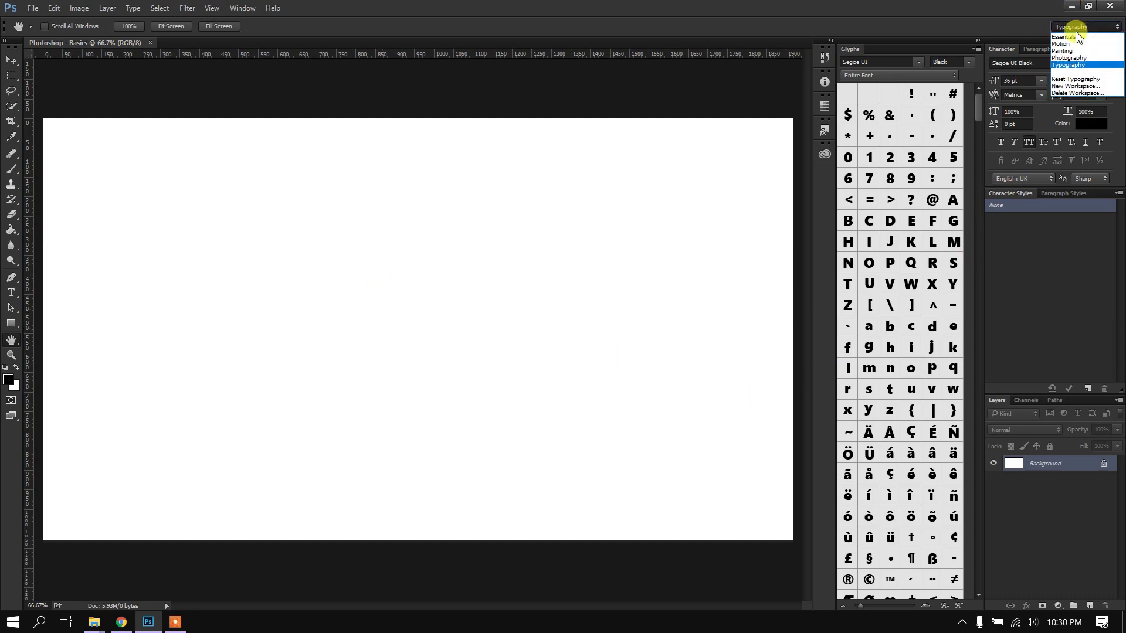
click(1074, 41)
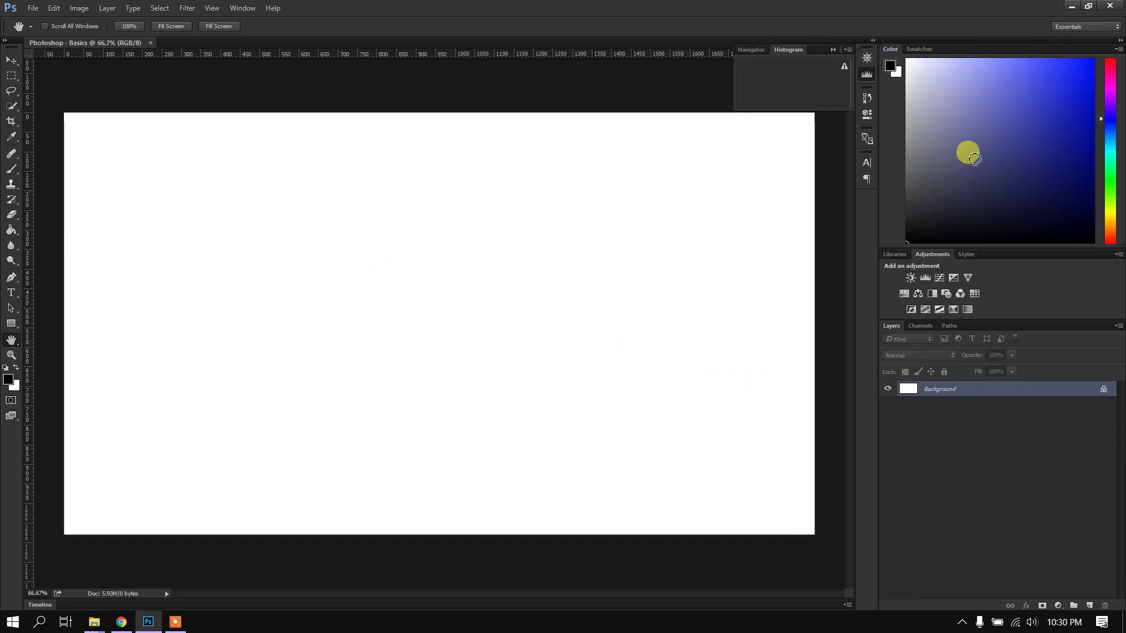
click(866, 73)
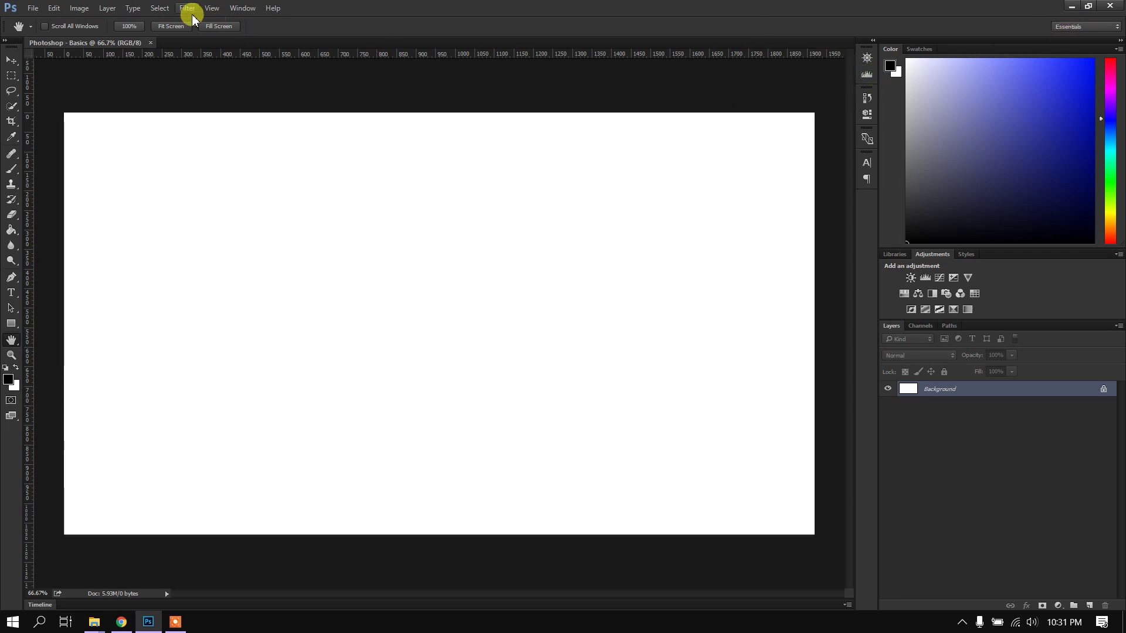
Examine the commands offered in the Window, File, Edit, Image, Layer and Filter menus.
click(212, 8)
click(242, 8)
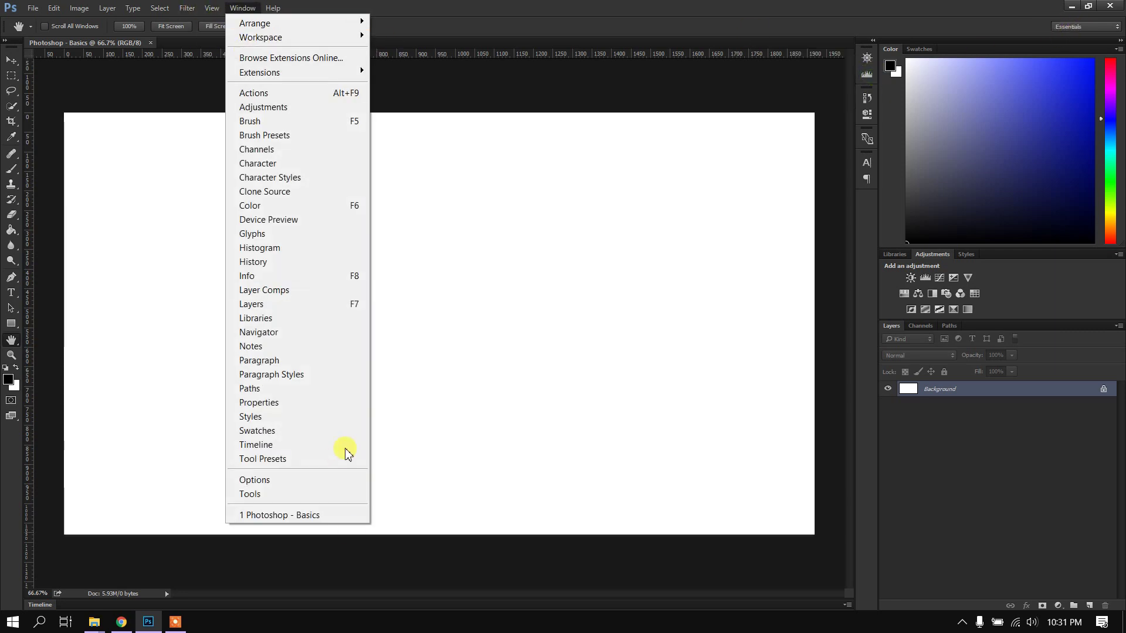
click(485, 4)
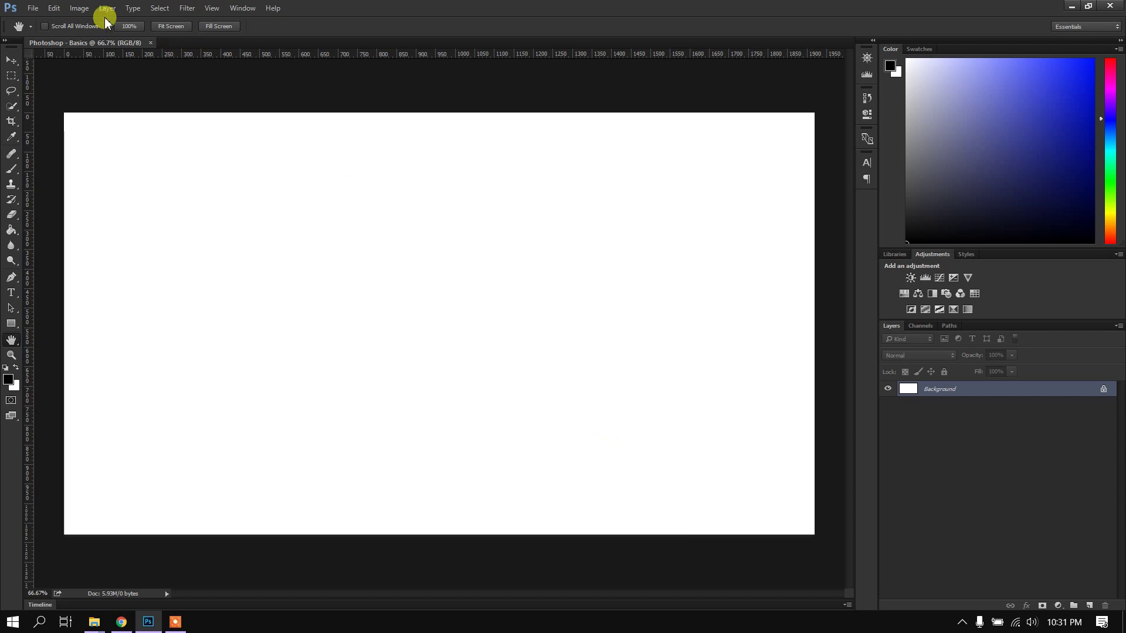
click(33, 9)
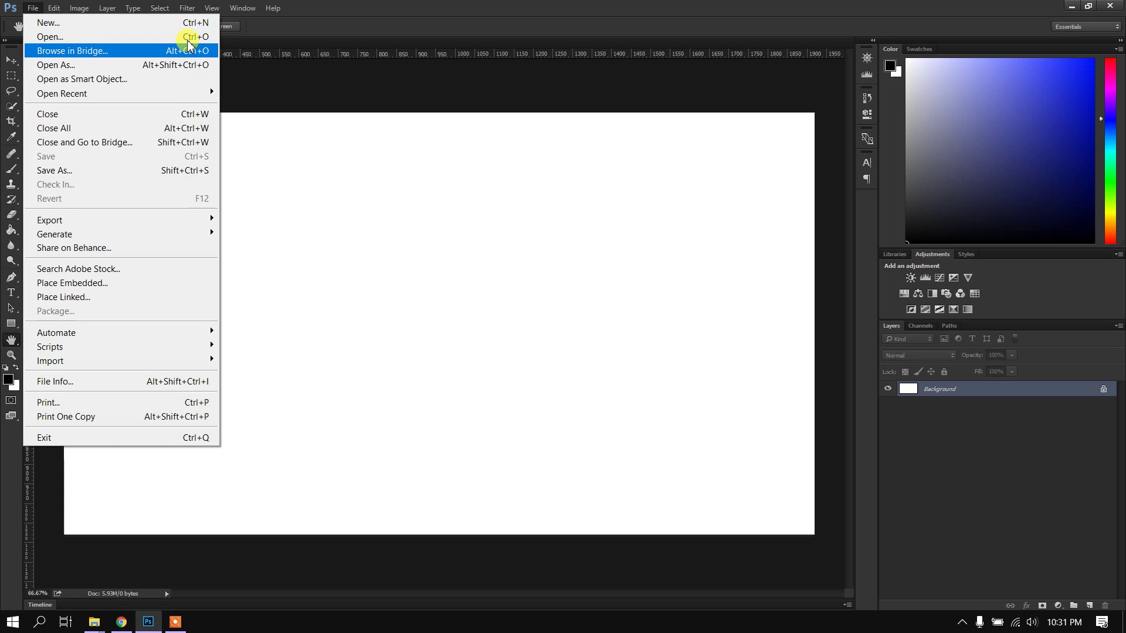
click(36, 8)
click(53, 8)
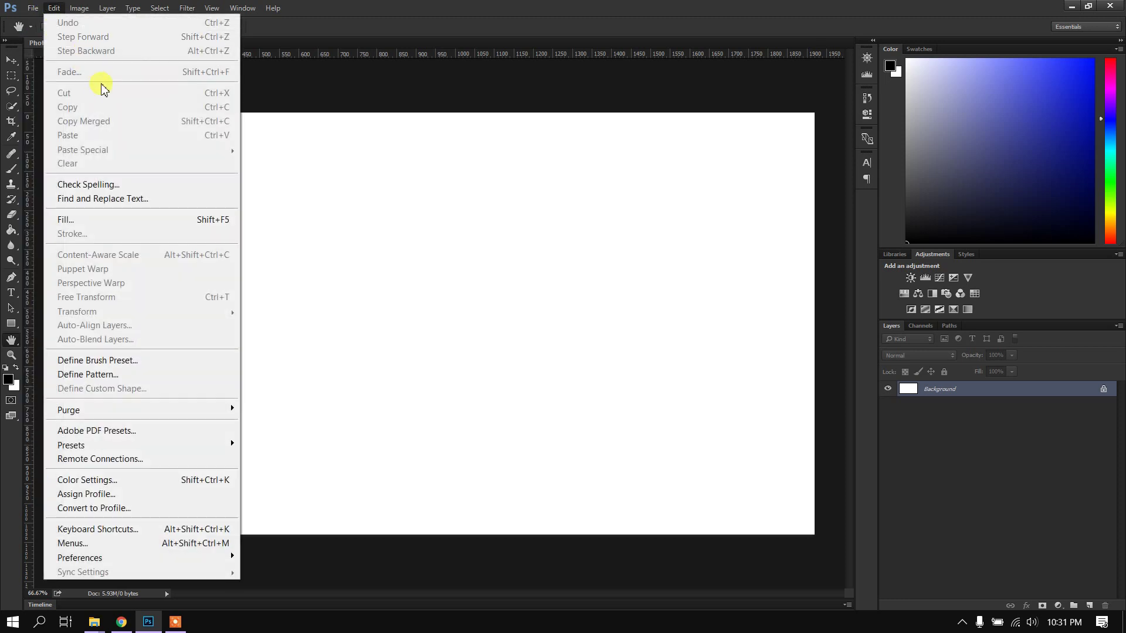
mouse_move(75, 12)
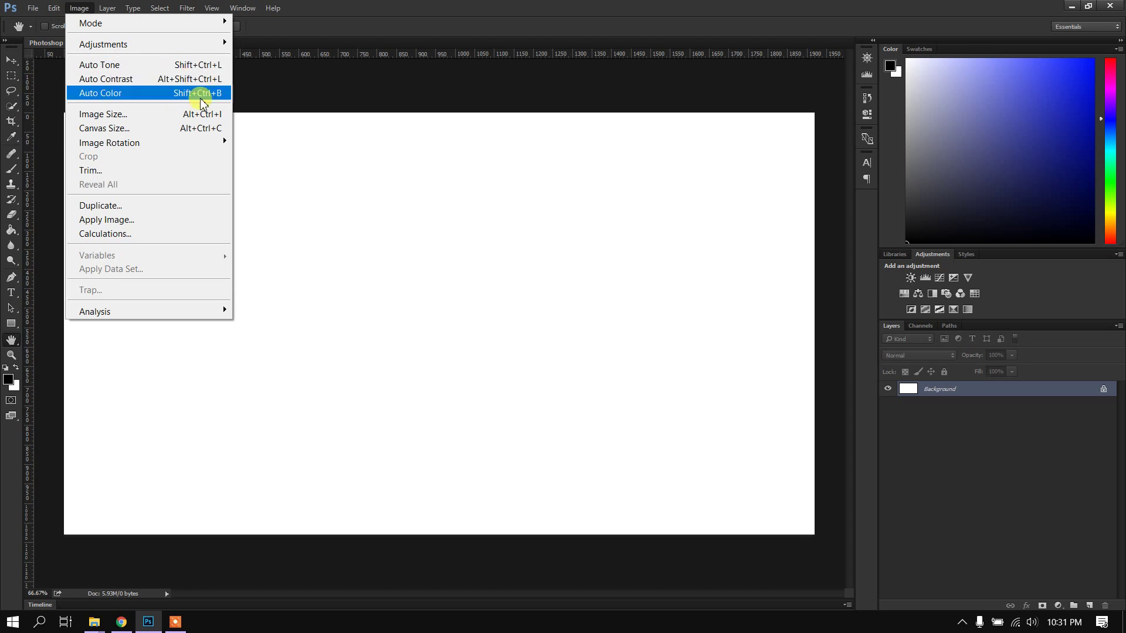
mouse_move(111, 13)
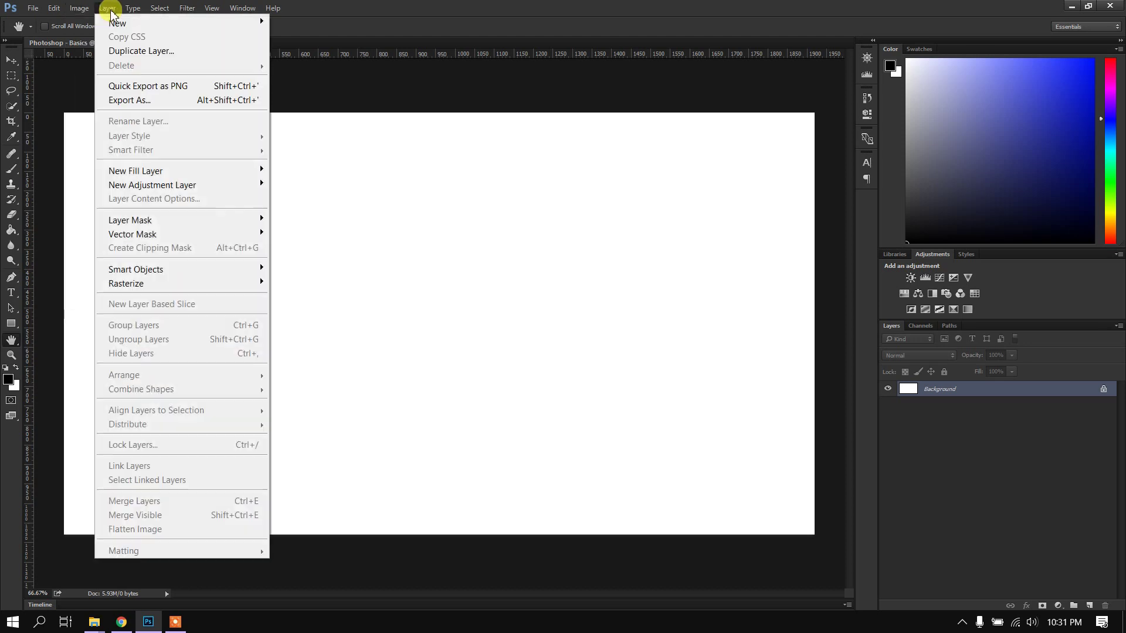
mouse_move(159, 7)
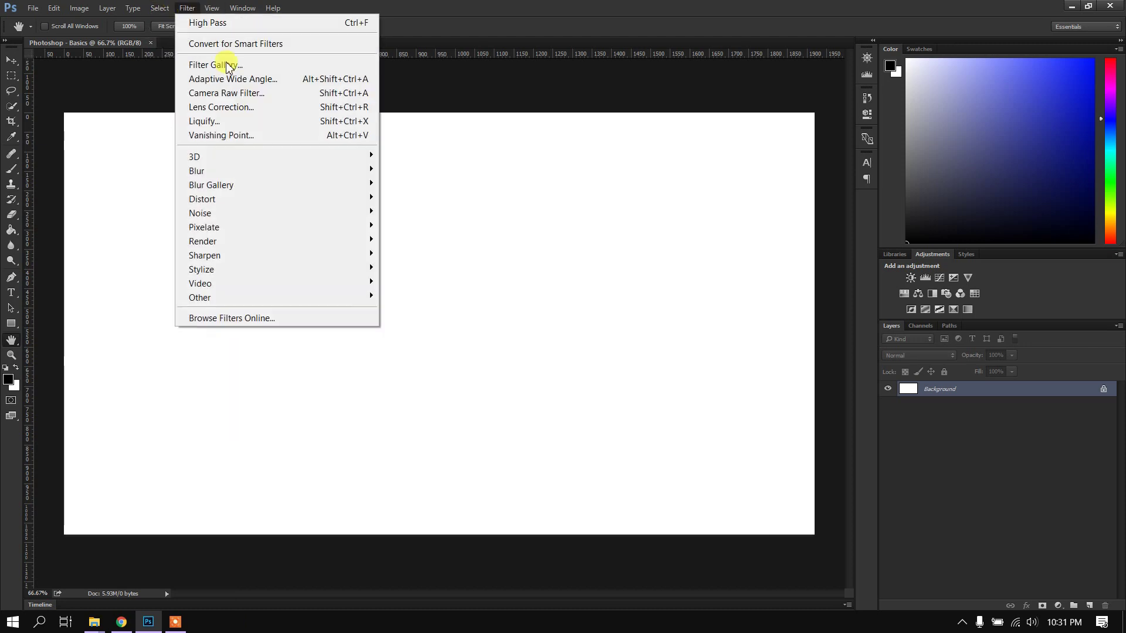
mouse_move(232, 10)
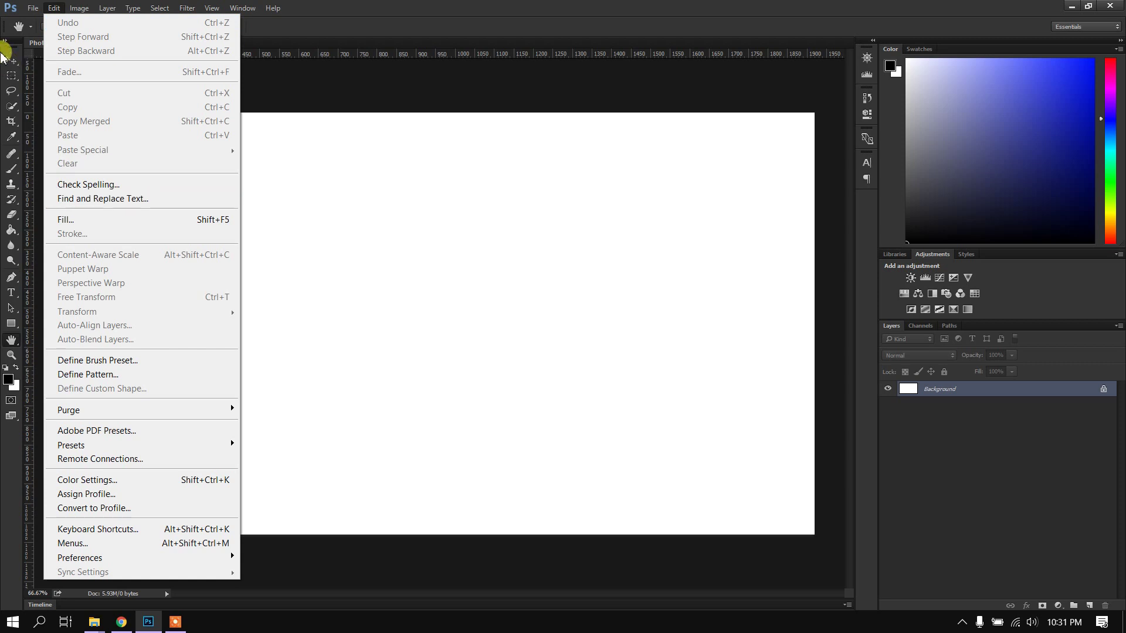
Activate the Move and Rectangular Marquee tools in turn to view their options.
click(13, 62)
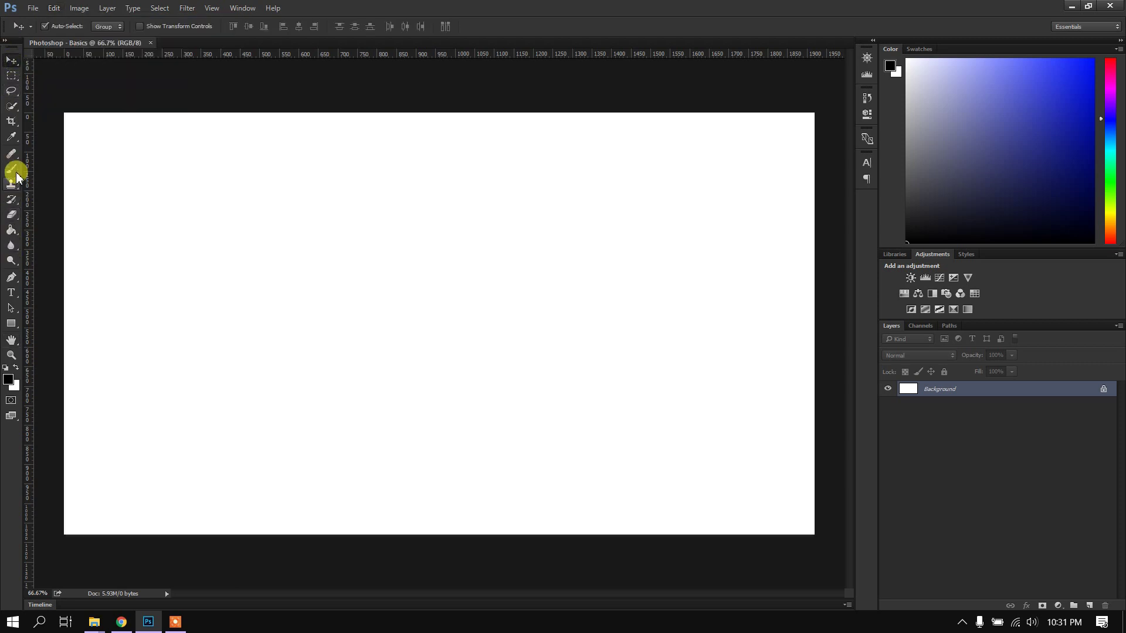
click(11, 76)
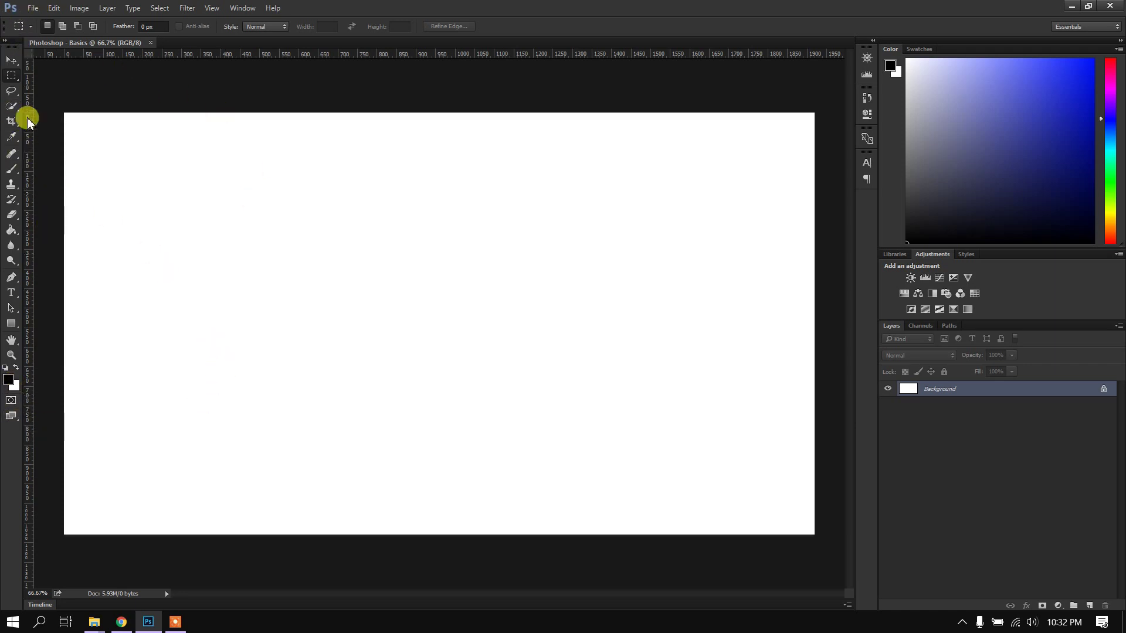
Open the portrait PSD whose file name ends in PIC_WEB_DESIGN.
click(33, 8)
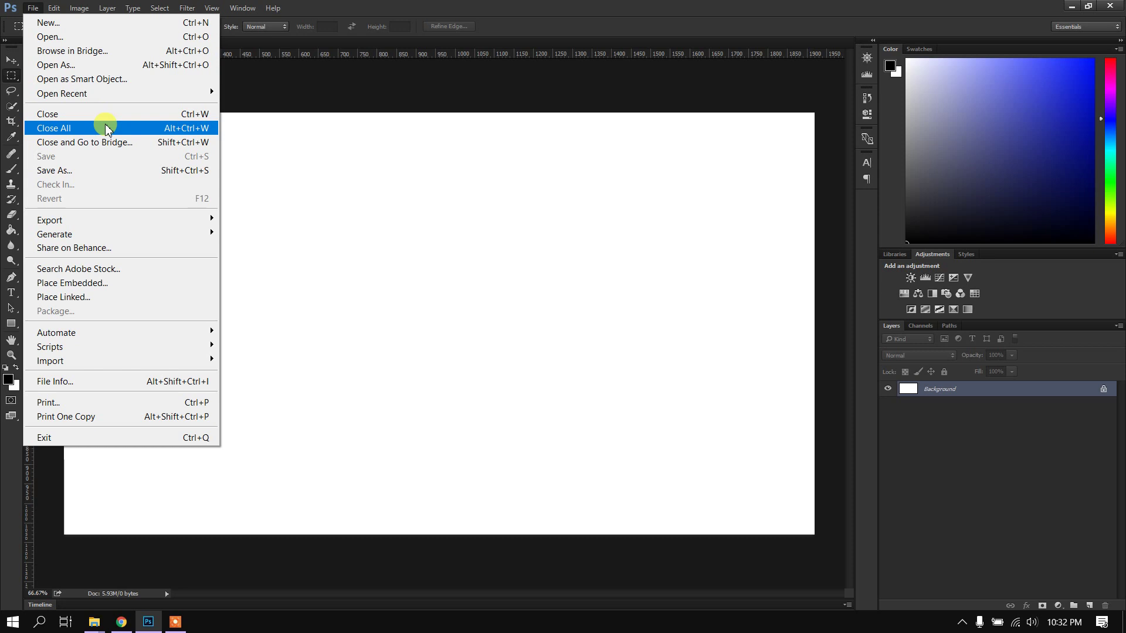
click(82, 37)
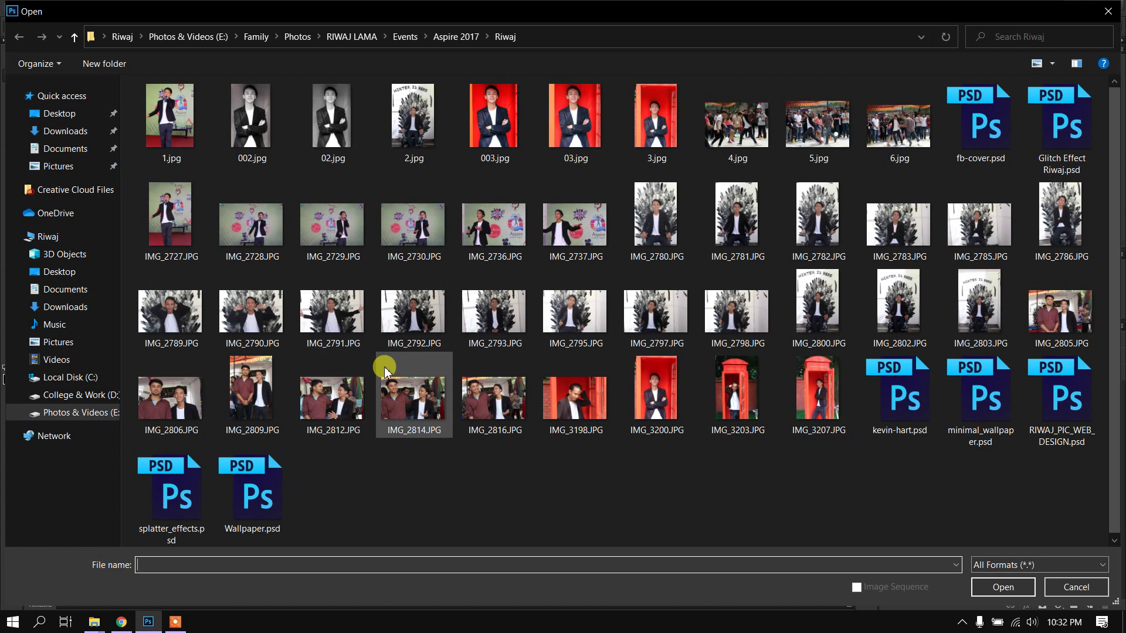
scroll(389, 371, down, 1)
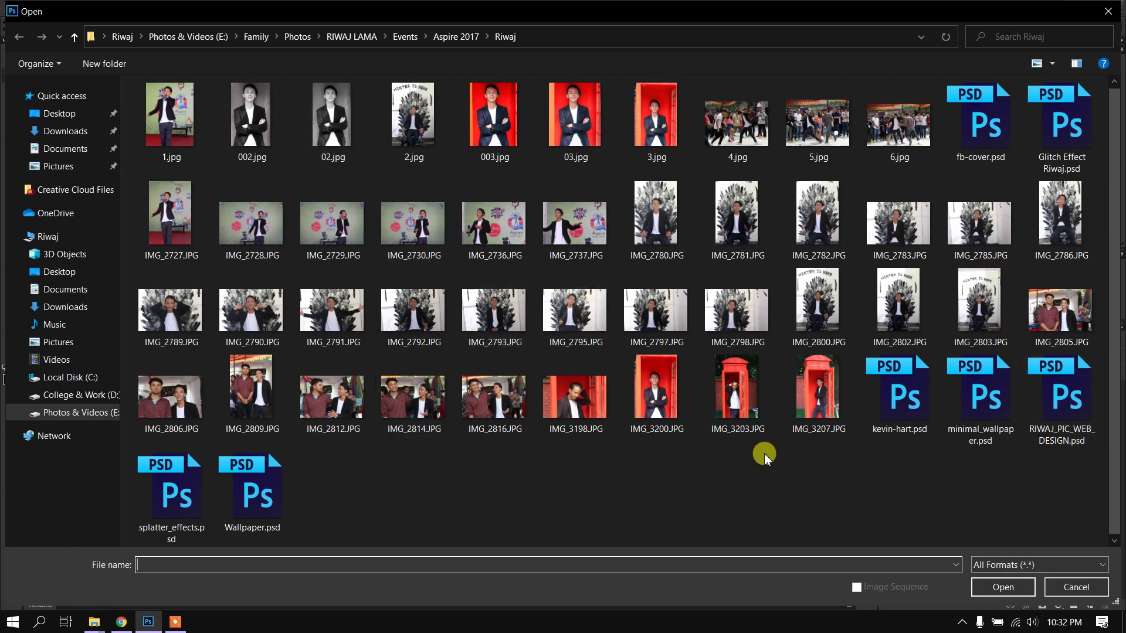
click(226, 531)
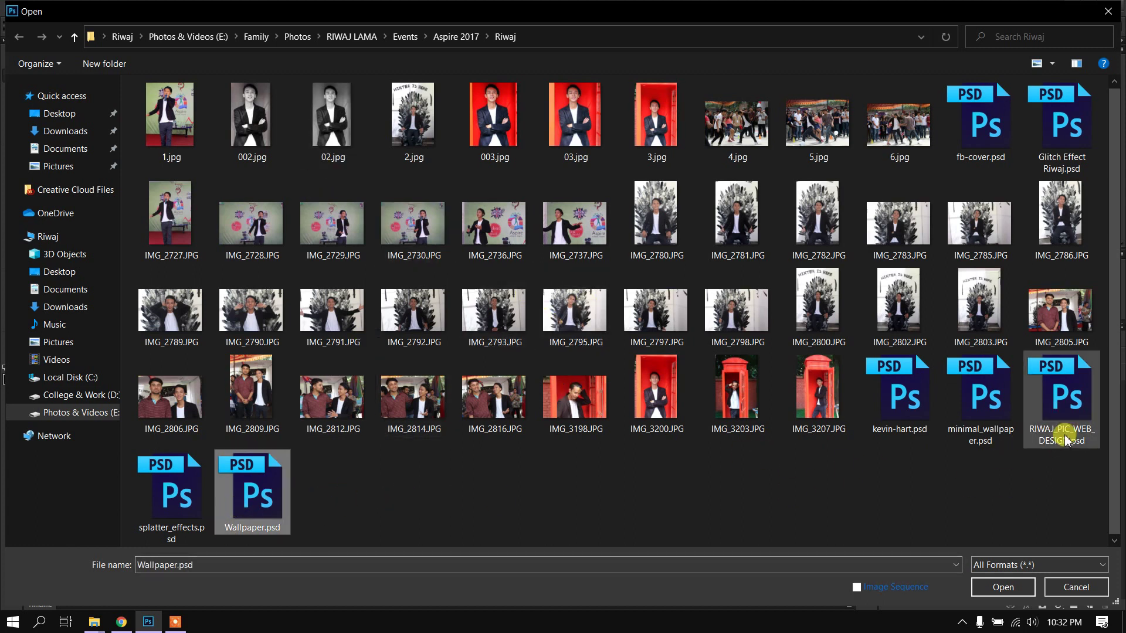
click(1066, 408)
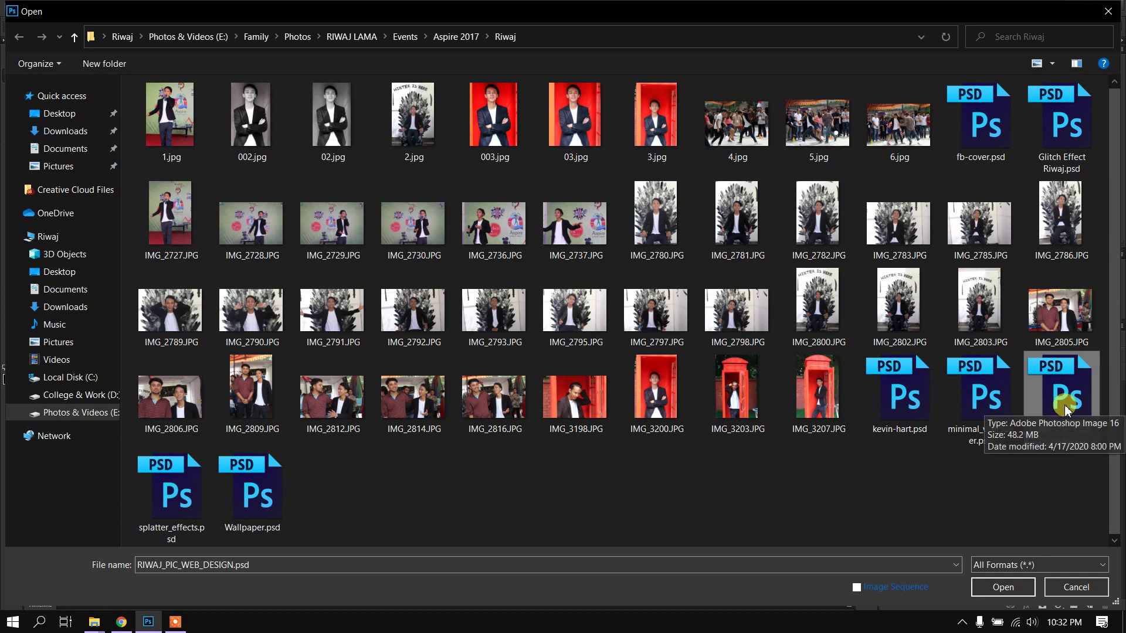
double_click(1066, 409)
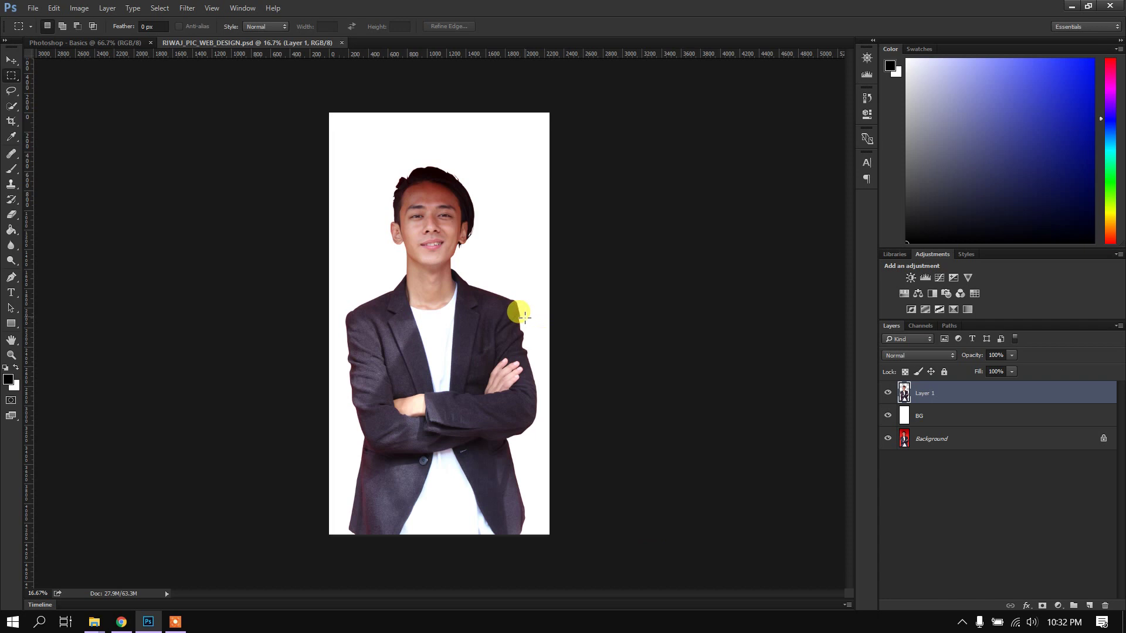
Hide the BG and Background layers so that only the cut-out portrait on Layer 1 is shown.
click(888, 416)
click(887, 393)
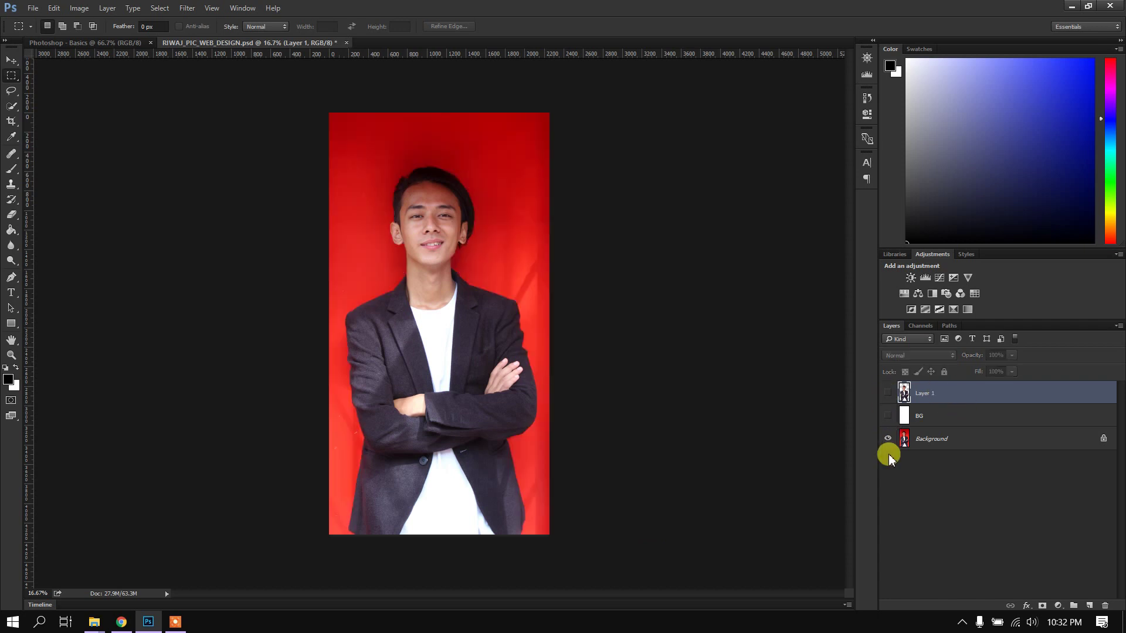
click(887, 438)
click(887, 394)
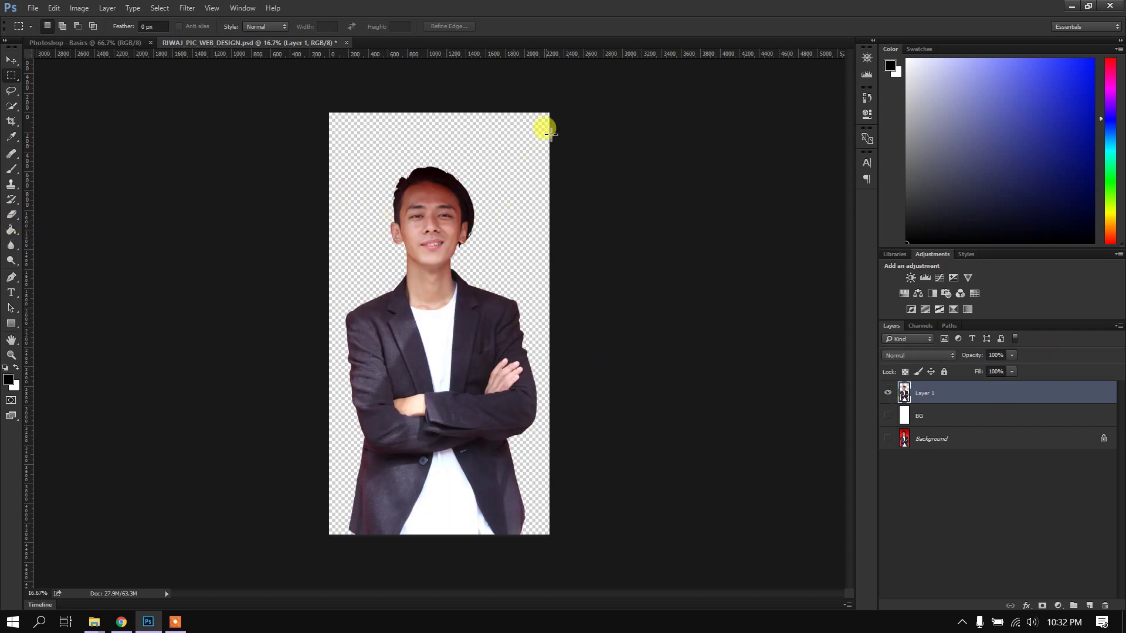
Select the man on Layer 1 with the Quick Selection tool, and clear the selection.
key(v)
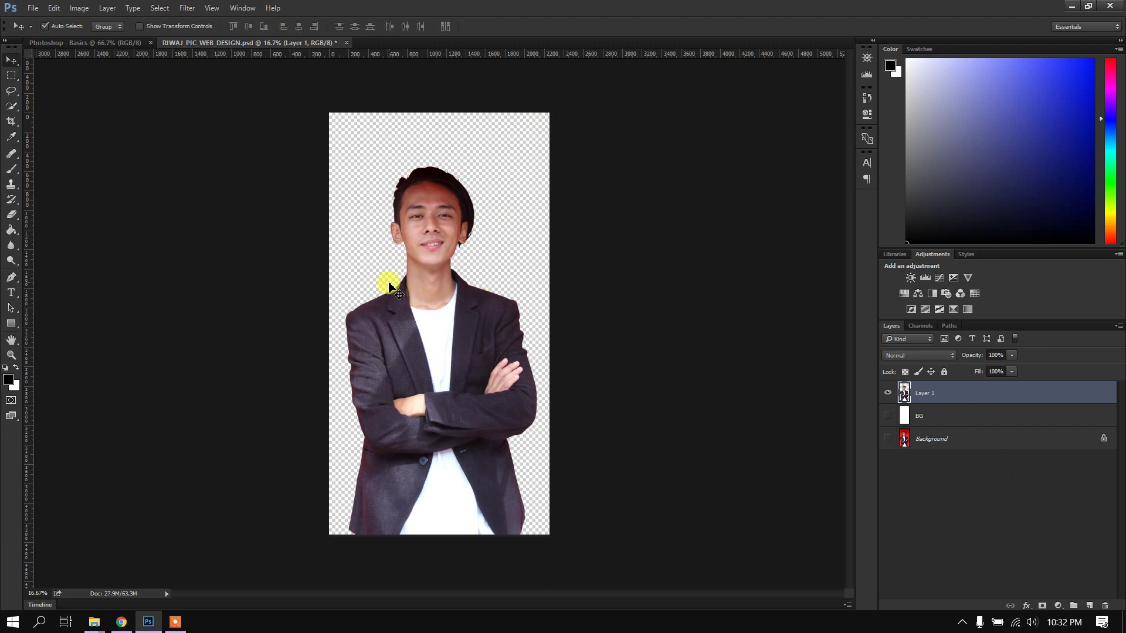
drag(4, 110, 47, 107)
click(14, 107)
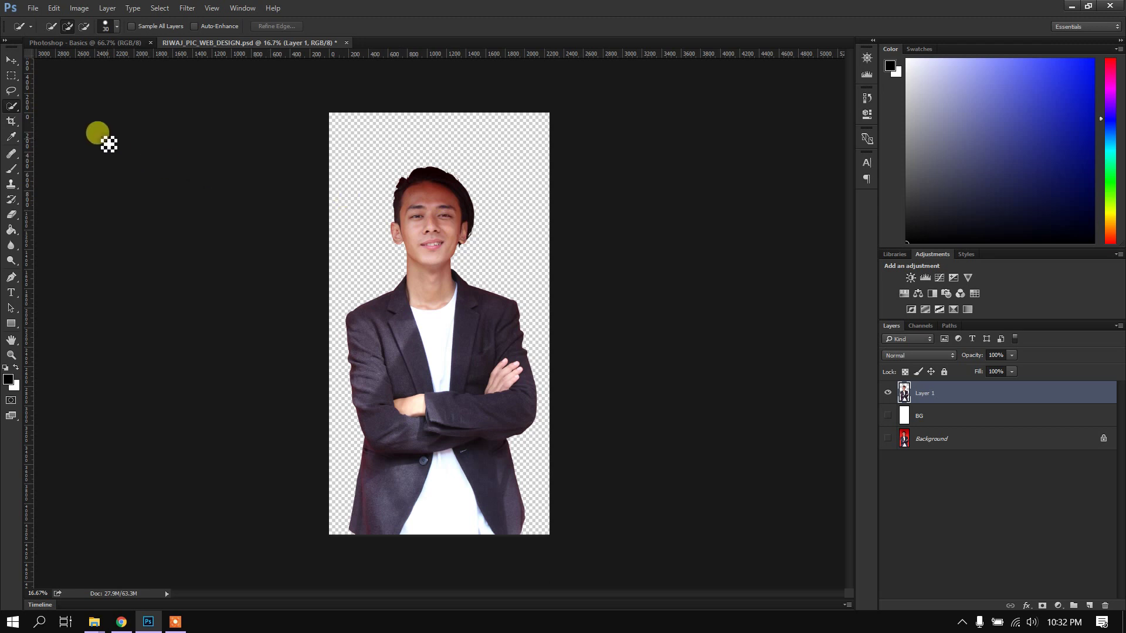
mouse_move(490, 221)
mouse_down()
mouse_move(434, 223)
mouse_move(454, 476)
mouse_move(436, 369)
mouse_move(510, 481)
mouse_move(505, 377)
mouse_move(513, 393)
mouse_move(529, 387)
mouse_move(454, 381)
mouse_move(415, 334)
mouse_up()
right_click(416, 326)
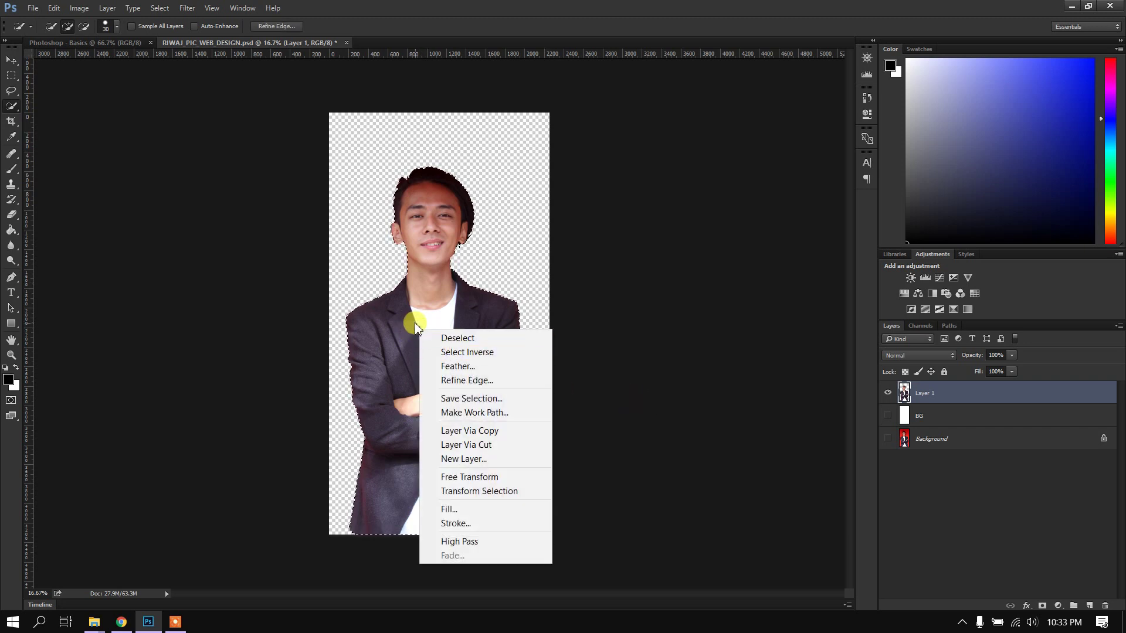
click(444, 337)
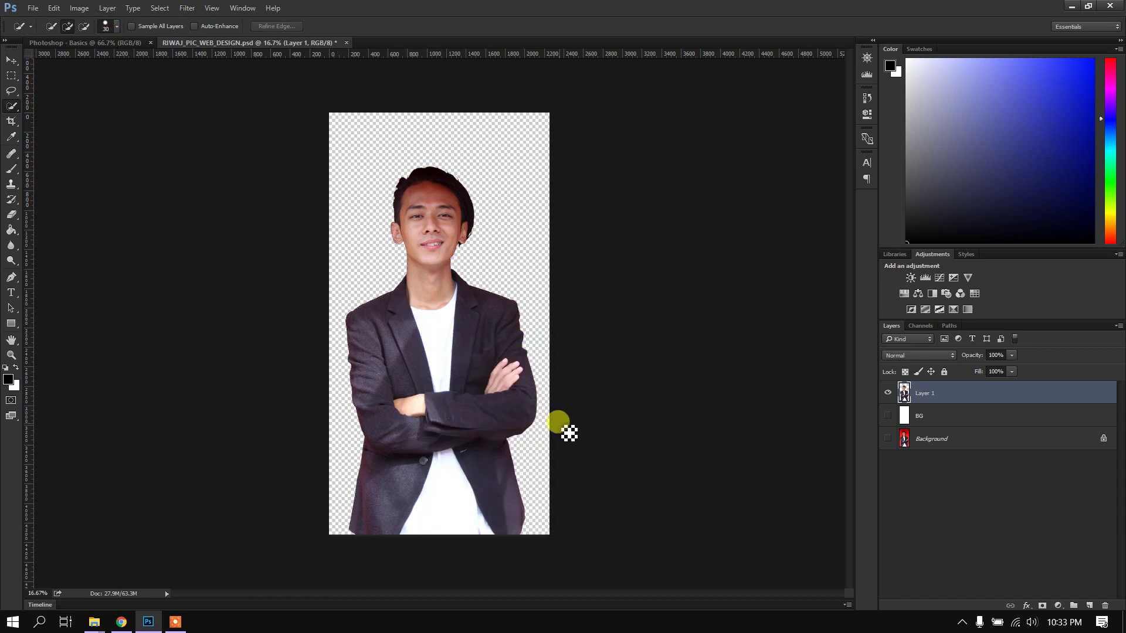
Copy the cut-out portrait from Layer 1 into the Photoshop - Basics document with the Move tool.
key(v)
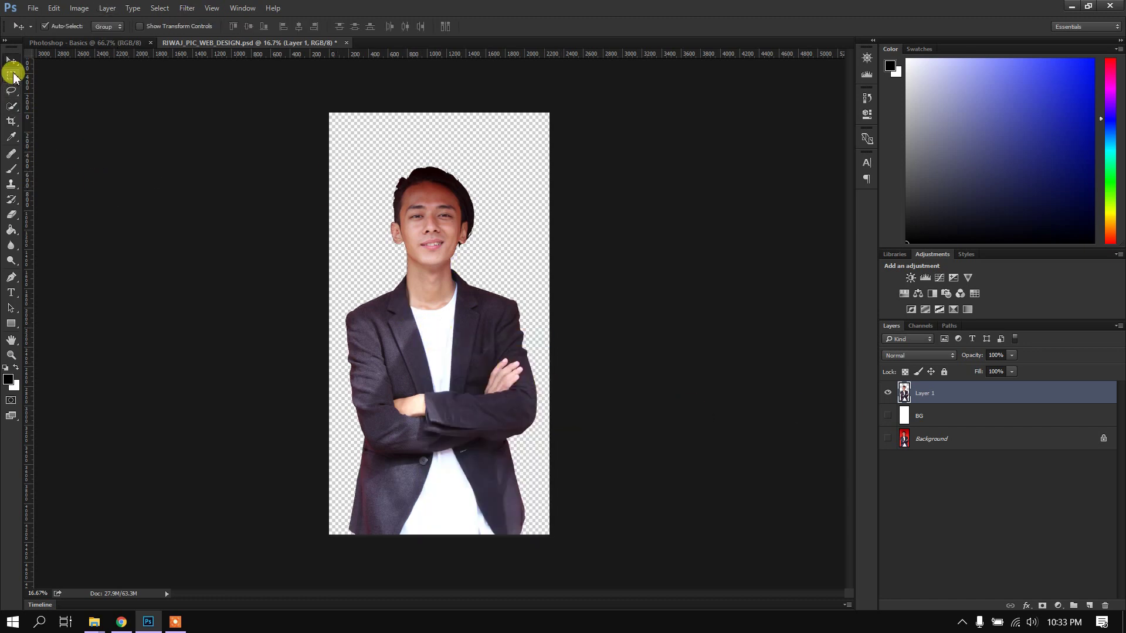
drag(416, 346, 273, 313)
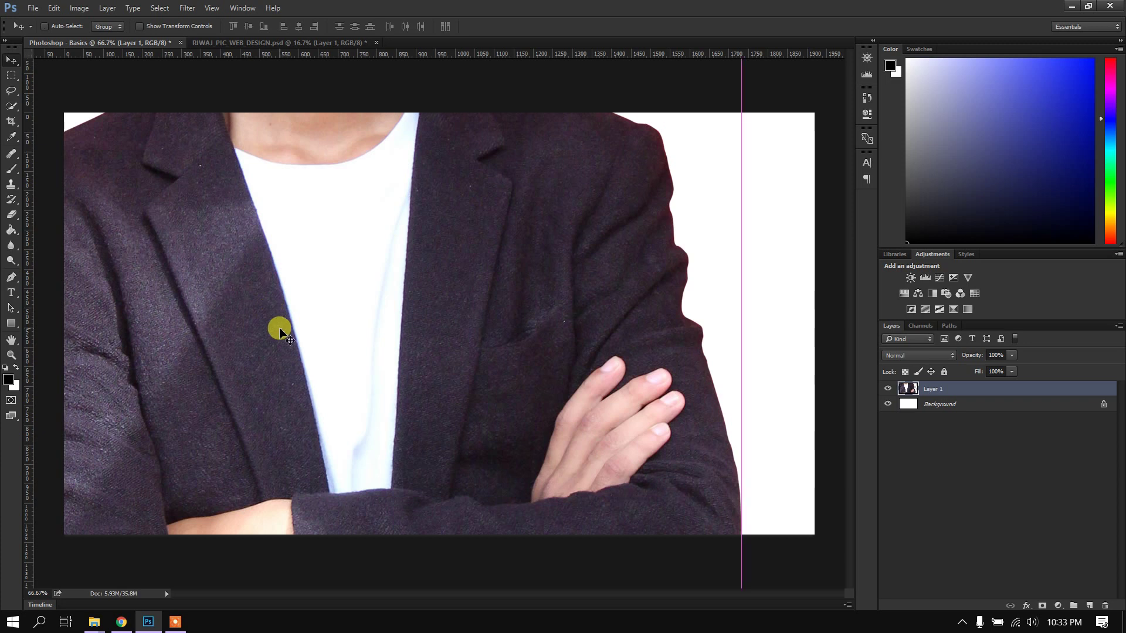
key(ctrl+minus)
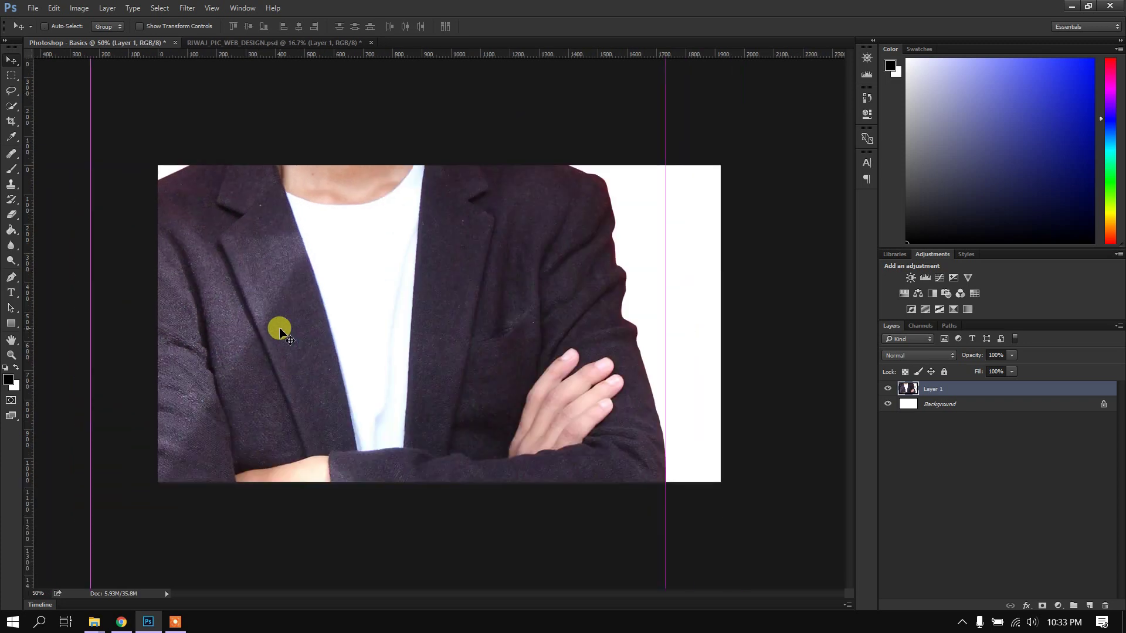
Scale the portrait on Layer 1 to about 29% with Free Transform and place it along the canvas's left edge.
key(ctrl+plus)
key(ctrl+plus)
key(ctrl+minus)
key(ctrl+minus)
key(ctrl+minus)
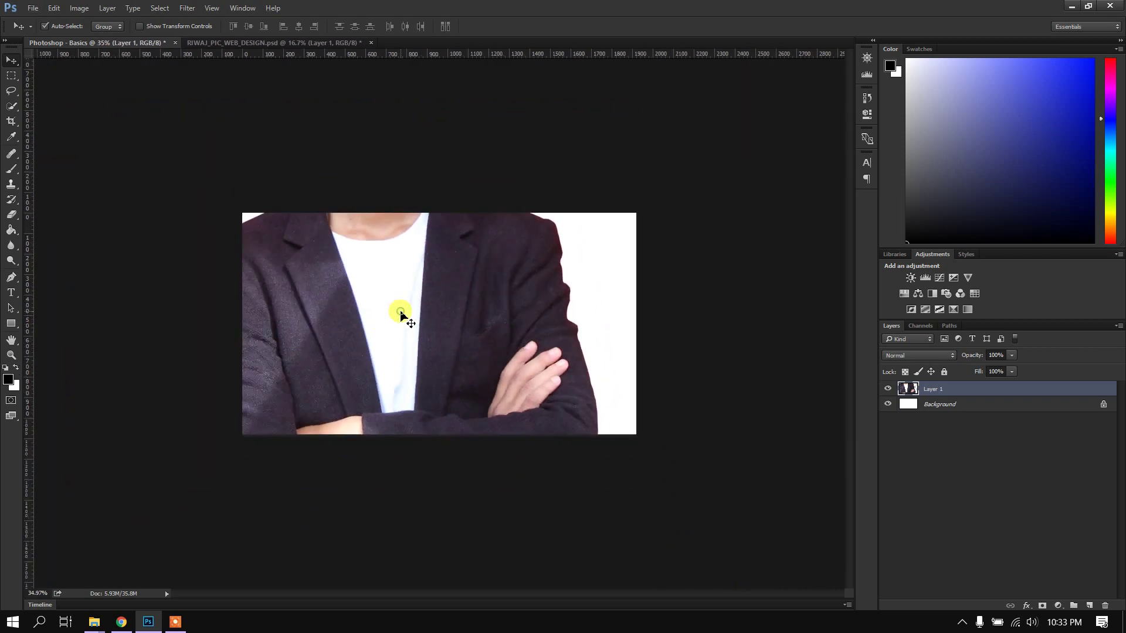
key(ctrl+t)
key(ctrl+0)
drag(536, 82, 443, 265)
drag(354, 267, 373, 301)
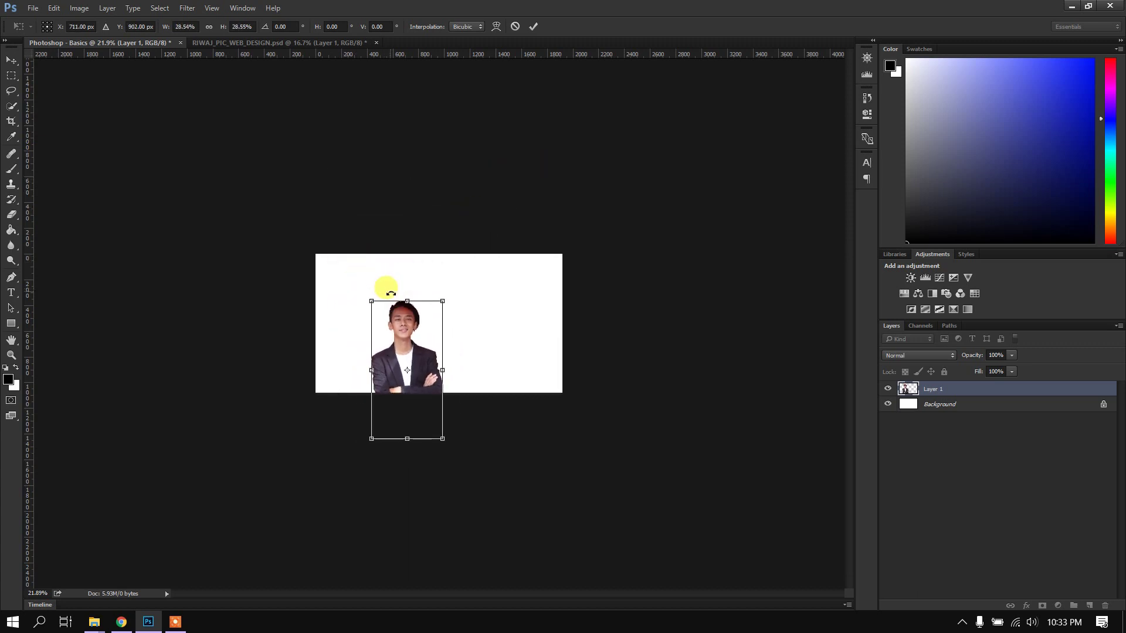
drag(441, 439, 414, 385)
drag(394, 319, 398, 257)
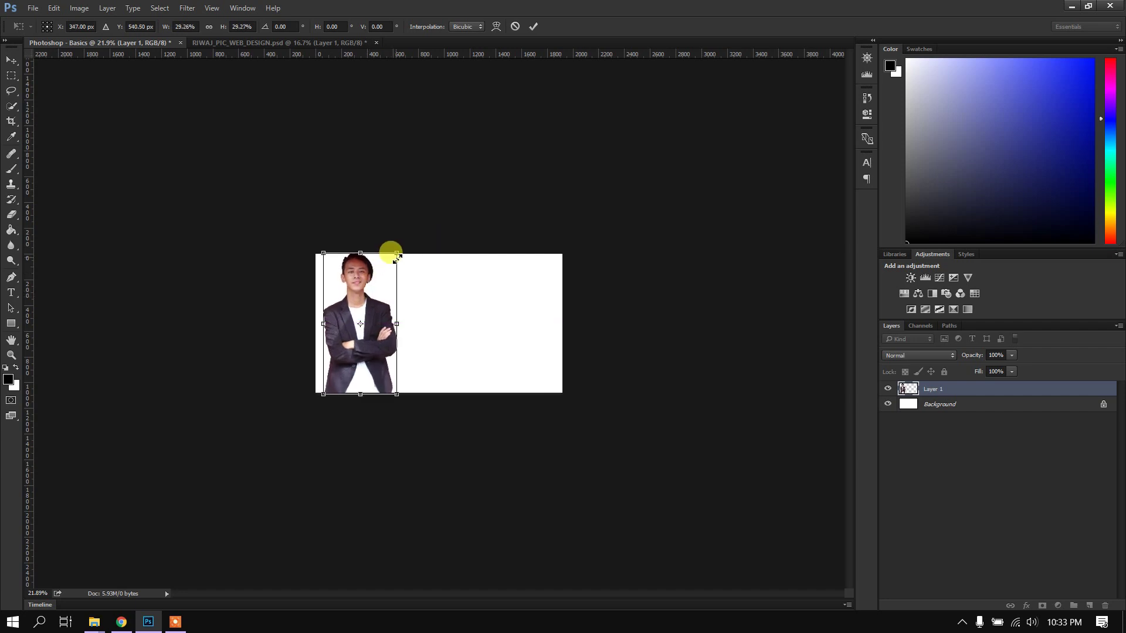
Nudge the portrait down to a Y position of 627.50 px and apply the transform.
key(Down)
key(Down)
key(Down)
key(Down)
key(Down)
key(Down)
key(Down)
key(Down)
key(Down)
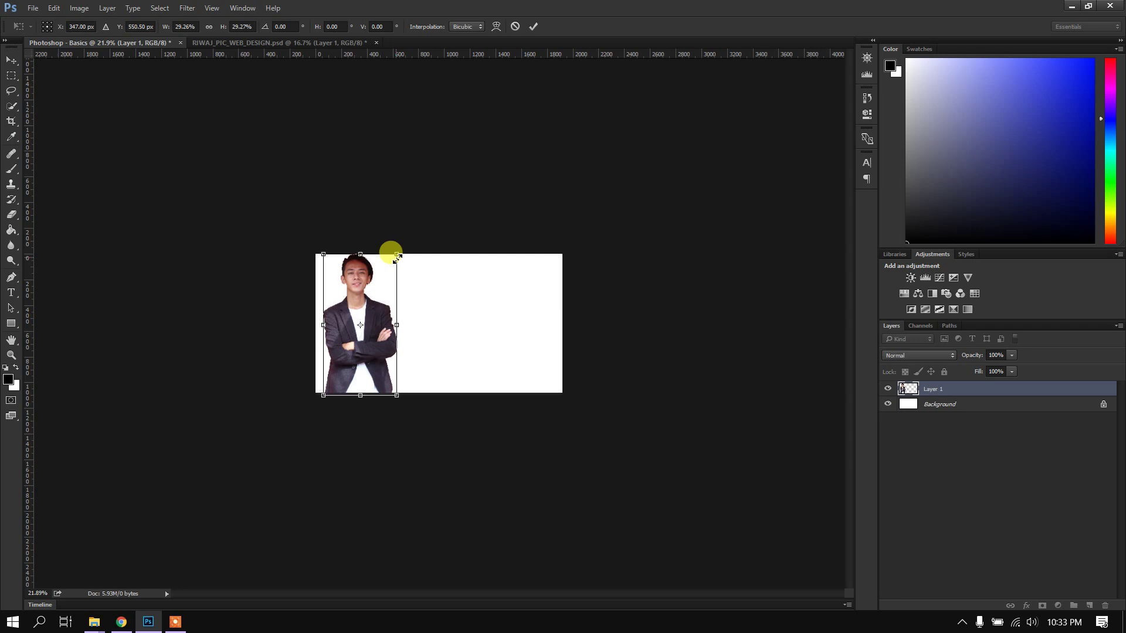
key(Down)
key(Down)
key(Down)
key(Down)
key(Down)
key(Down)
key(Down)
key(Down)
key(Down)
key(Down)
key(Down)
key(Down)
key(Down)
key(Down)
key(Down)
key(Down)
key(Down)
key(Down)
key(Down)
key(Down)
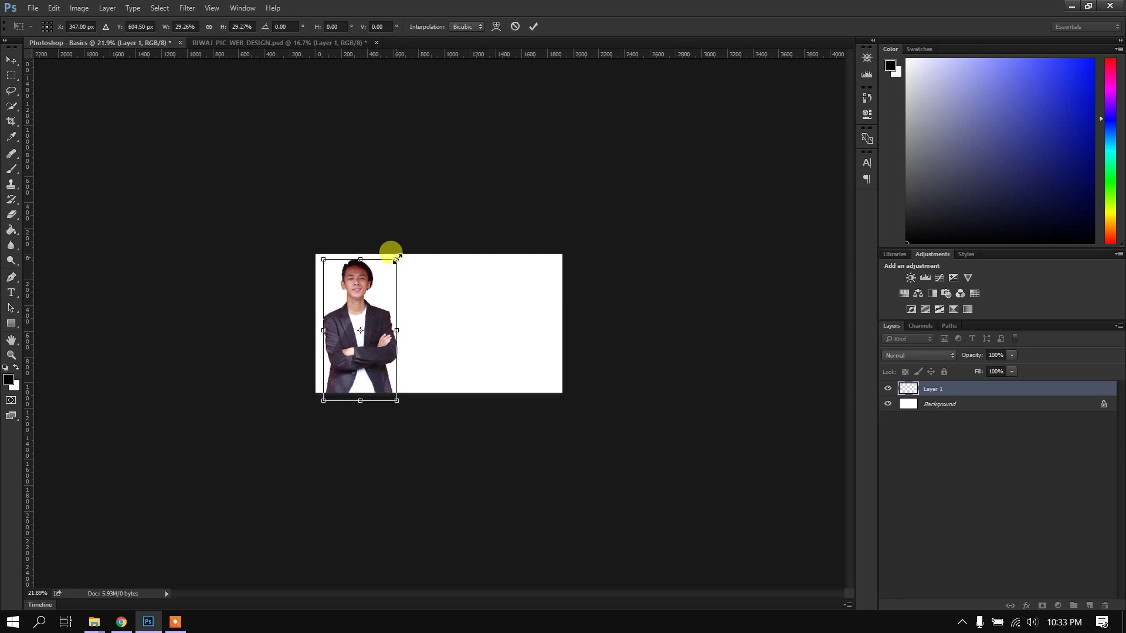
key(Down)
key(Down)
key(Down)
key(Down)
key(Down)
key(Down)
key(Down)
key(Down)
key(Down)
key(Down)
key(Down)
key(Down)
key(Down)
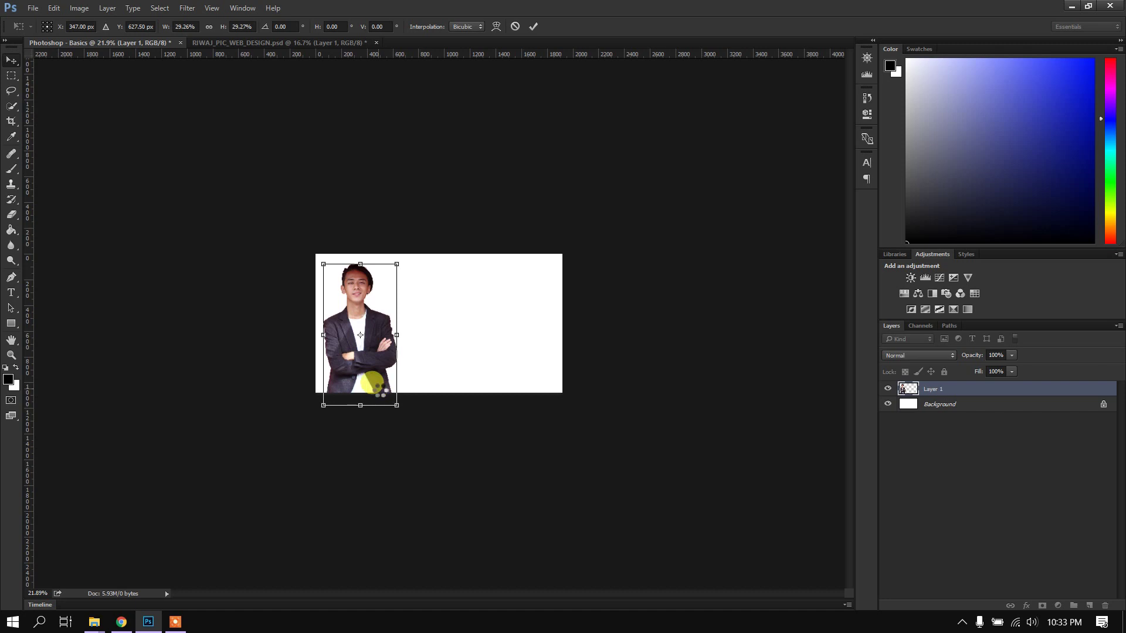
double_click(378, 391)
Examine the placed portrait at several zoom levels, including fitted to the window and close up on the face.
key(ctrl+0)
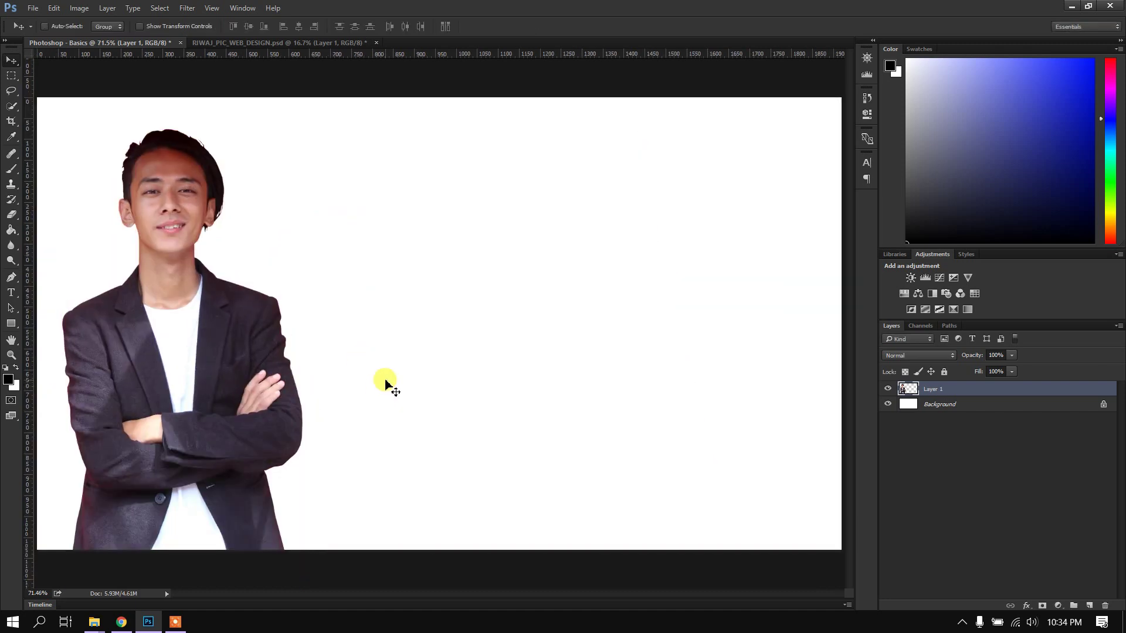
key(ctrl+minus)
key(ctrl+minus)
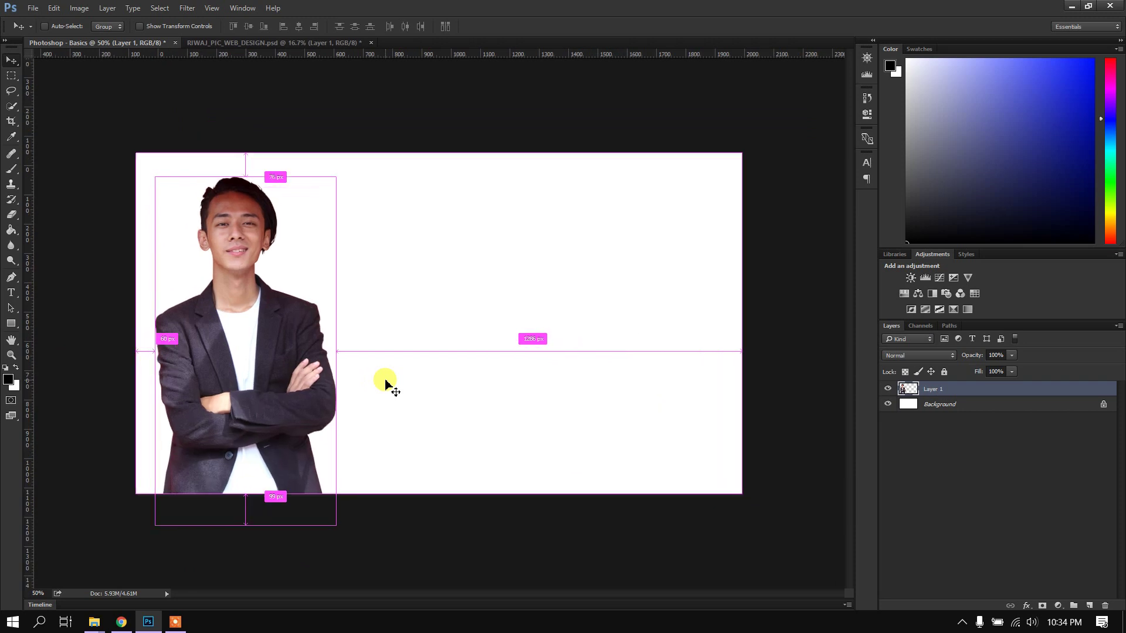
key(ctrl+plus)
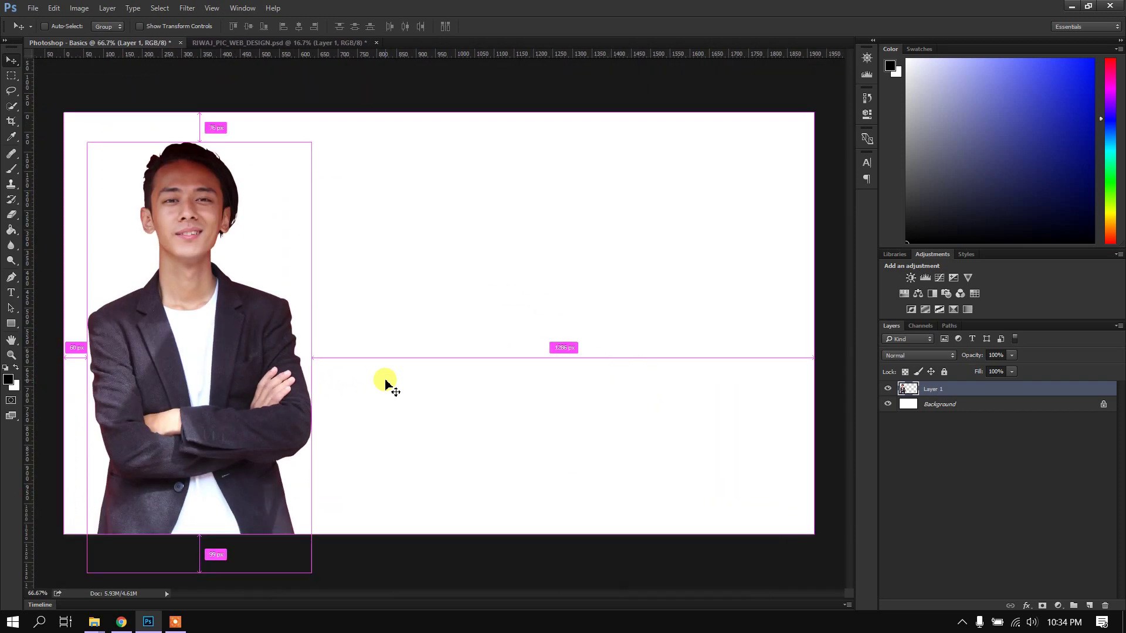
key(ctrl+plus)
key(ctrl+plus)
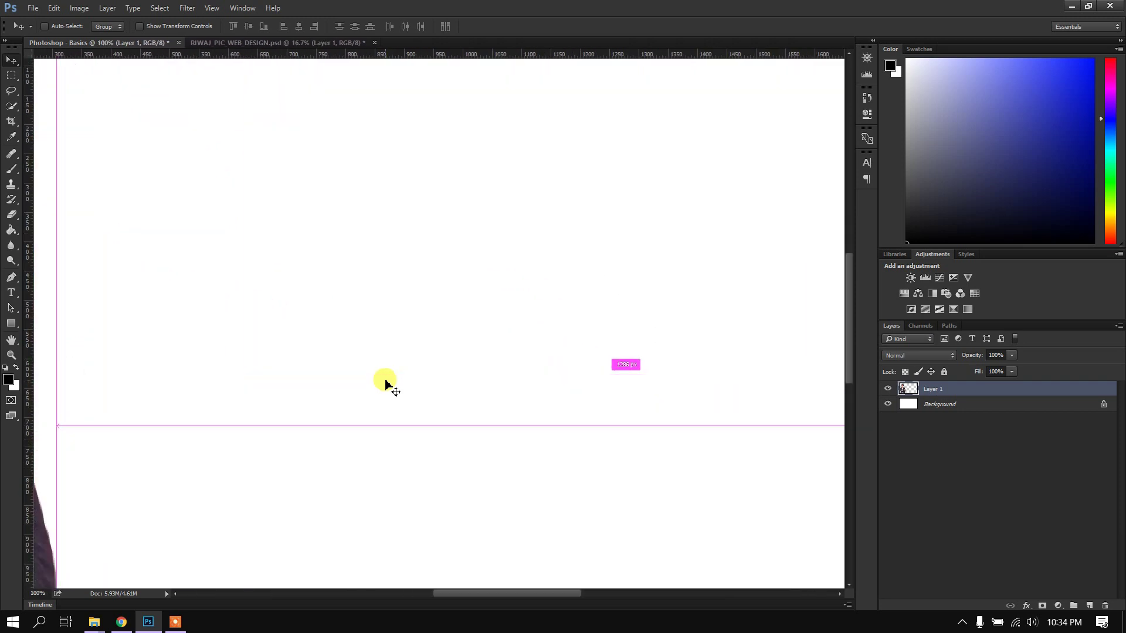
key(ctrl+minus)
key(ctrl+minus)
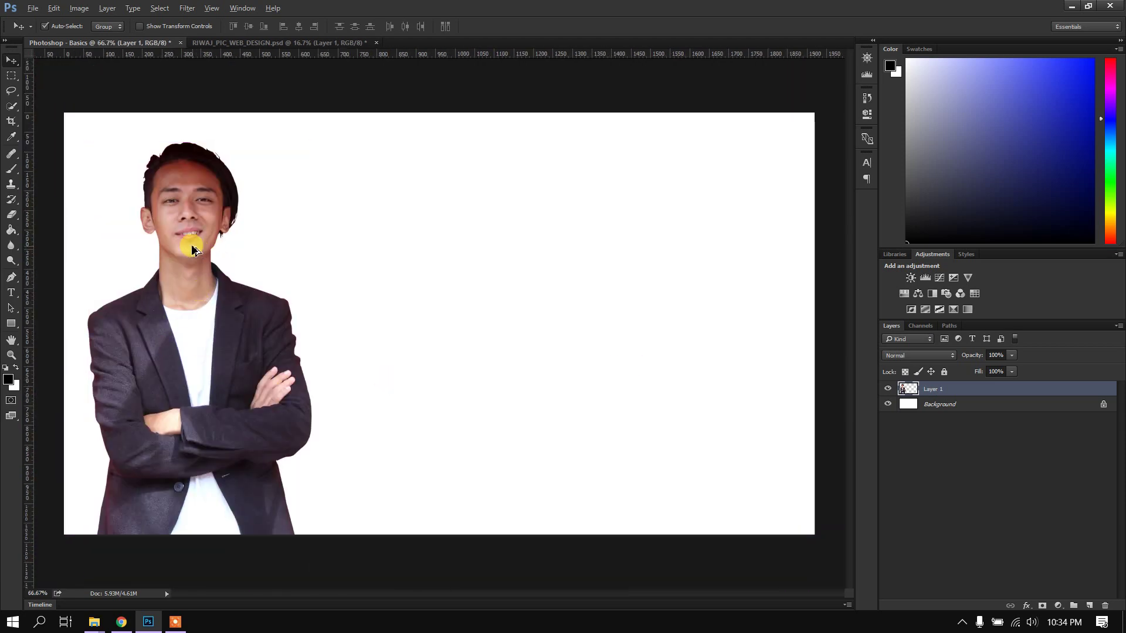
scroll(193, 249, up, 1)
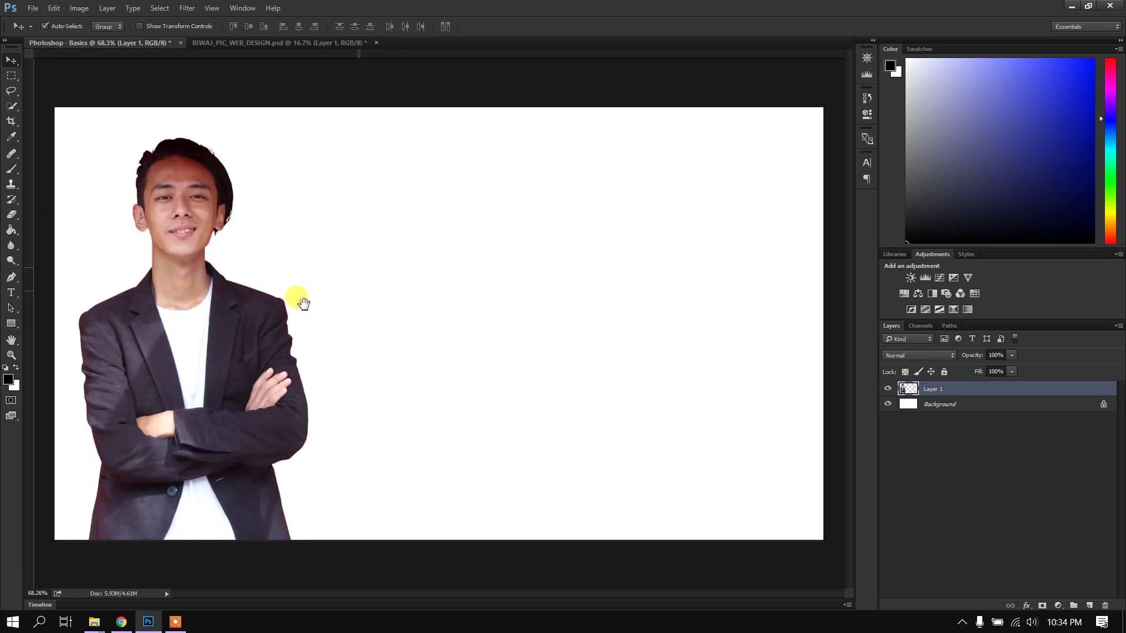
scroll(193, 265, up, 2)
drag(189, 257, 238, 227)
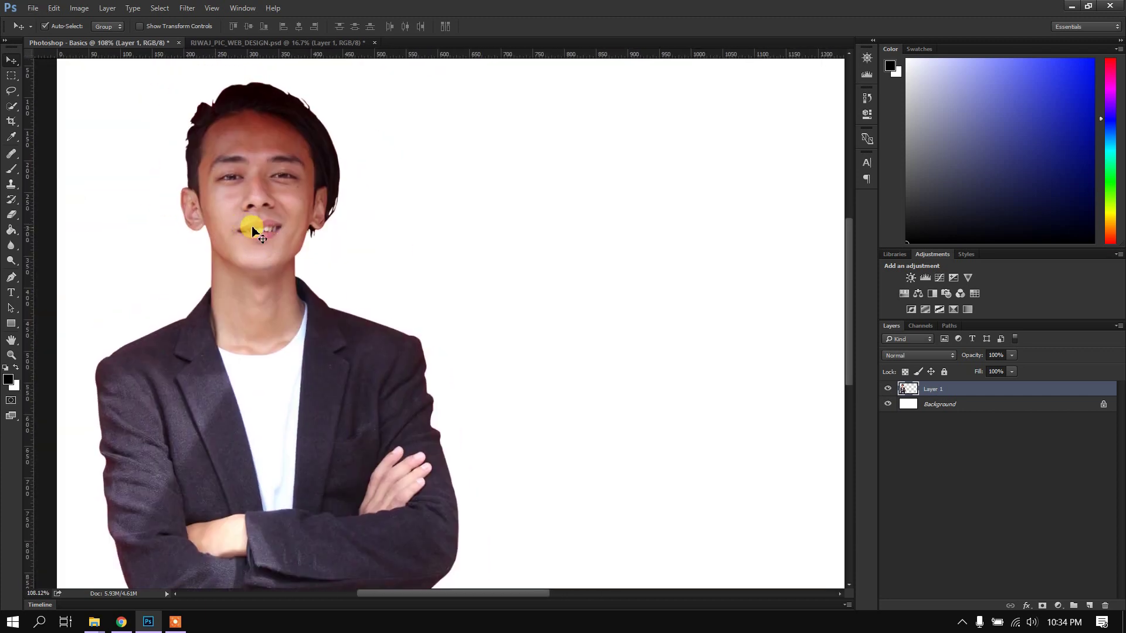
scroll(252, 231, down, 3)
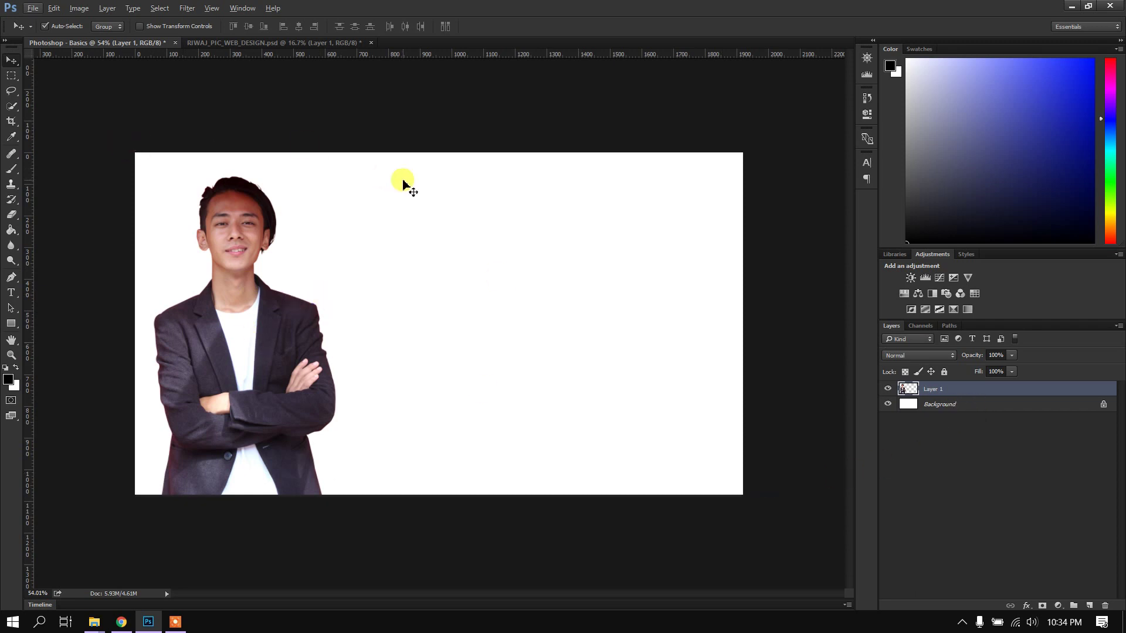
Open minimal_wallpaper.psd and return to the Photoshop - Basics document.
key(ctrl+o)
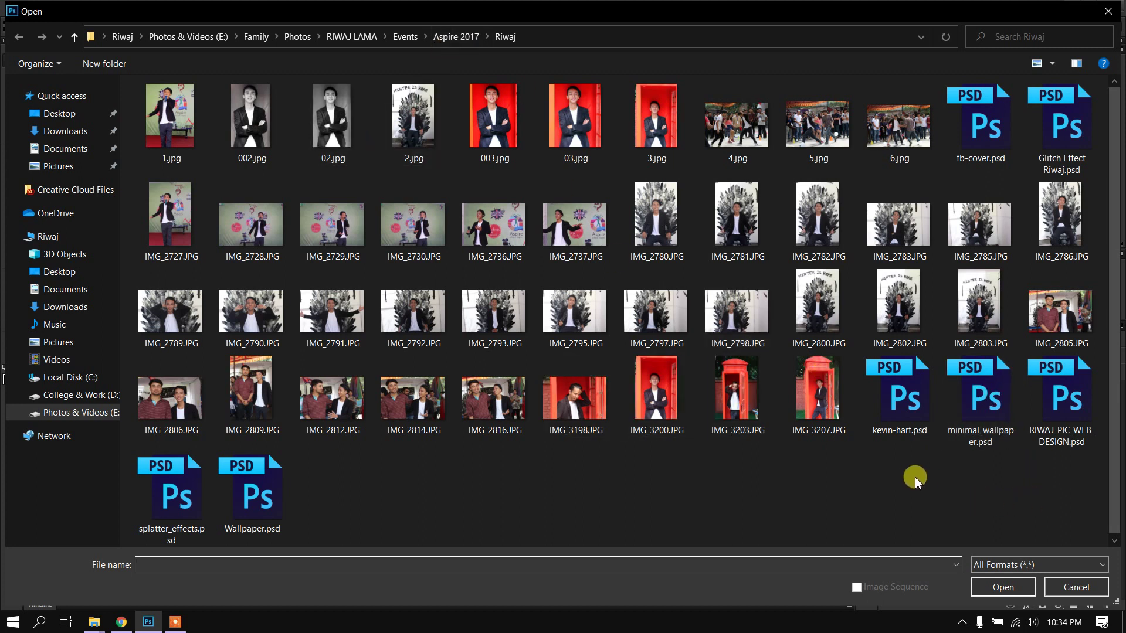
click(986, 406)
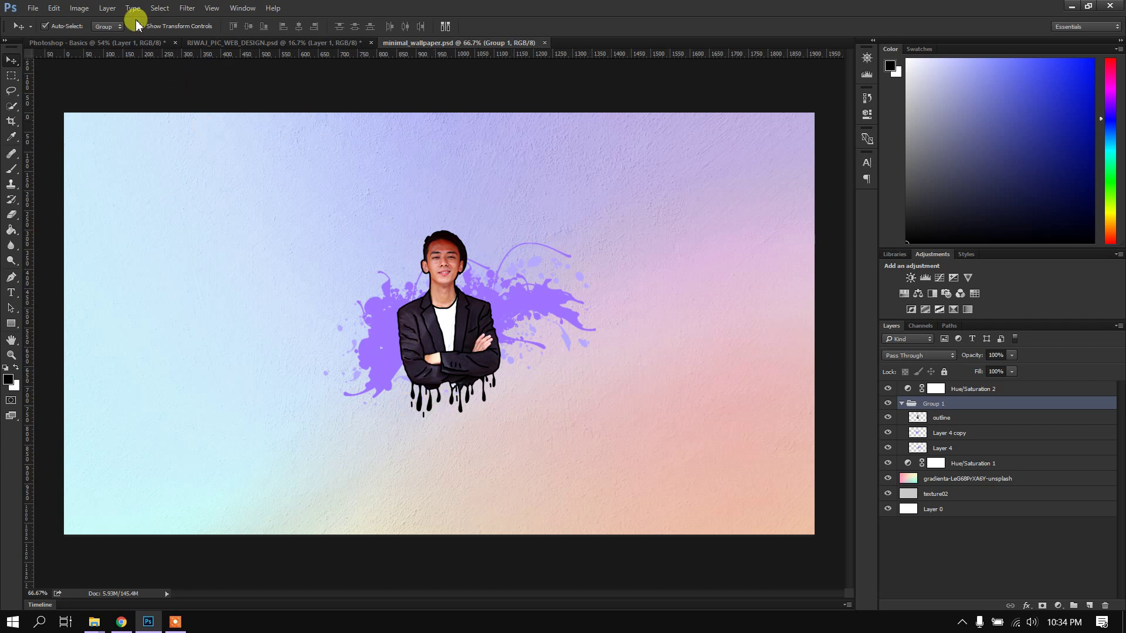
click(106, 42)
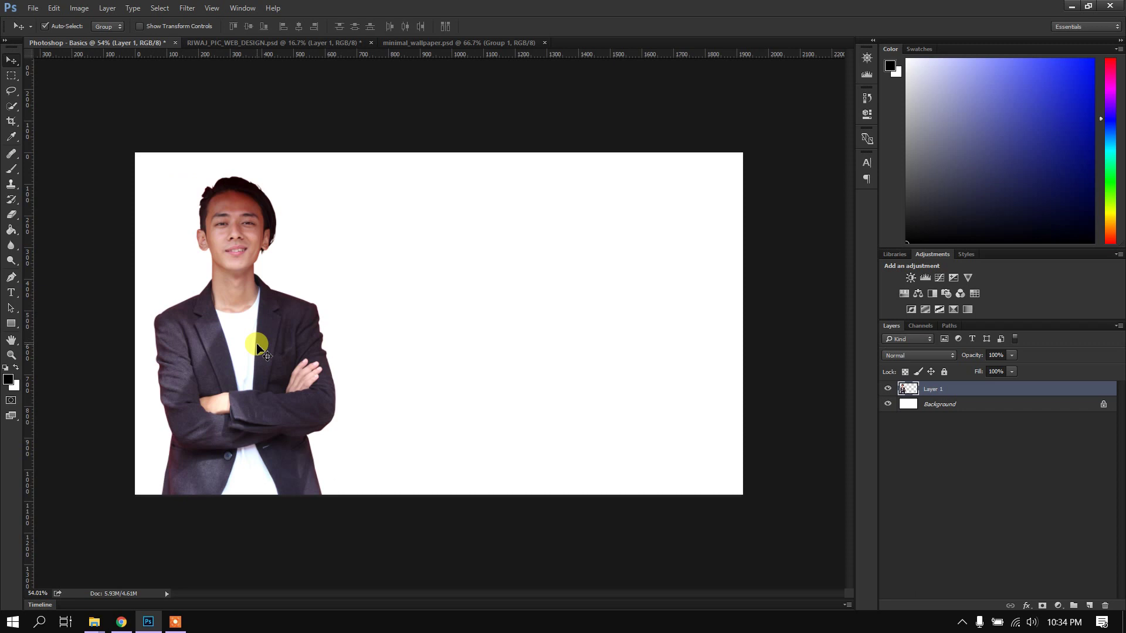
Add a text line beside the portrait reading "Hello this is" followed by the person's first name.
click(12, 294)
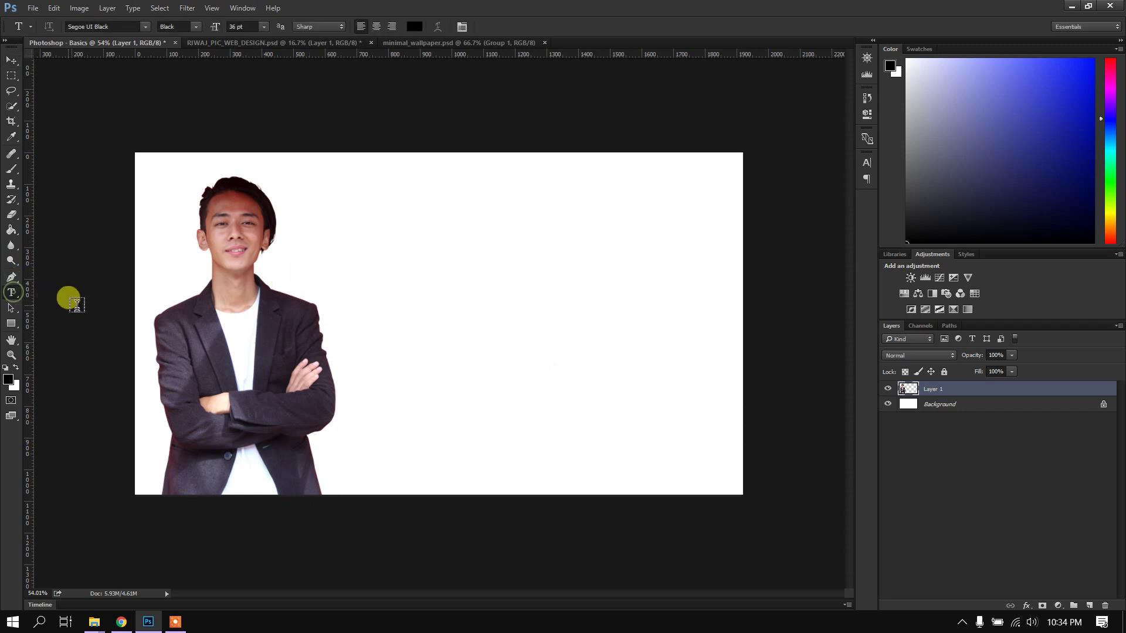
click(418, 252)
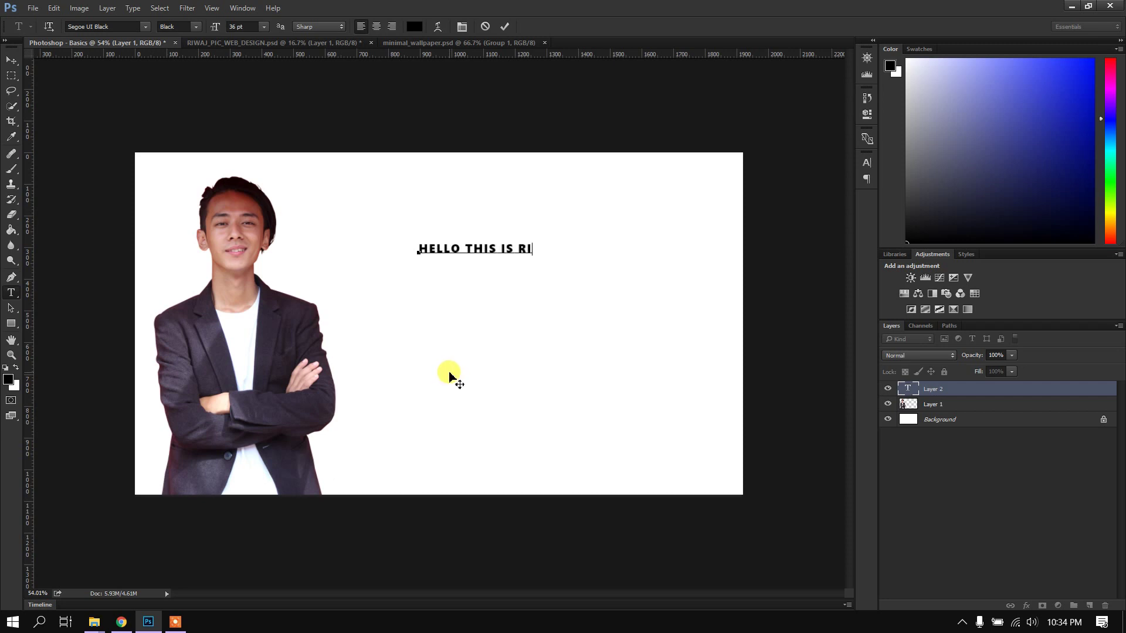
key(ctrl)
key(ctrl+a)
key(ctrl+Return)
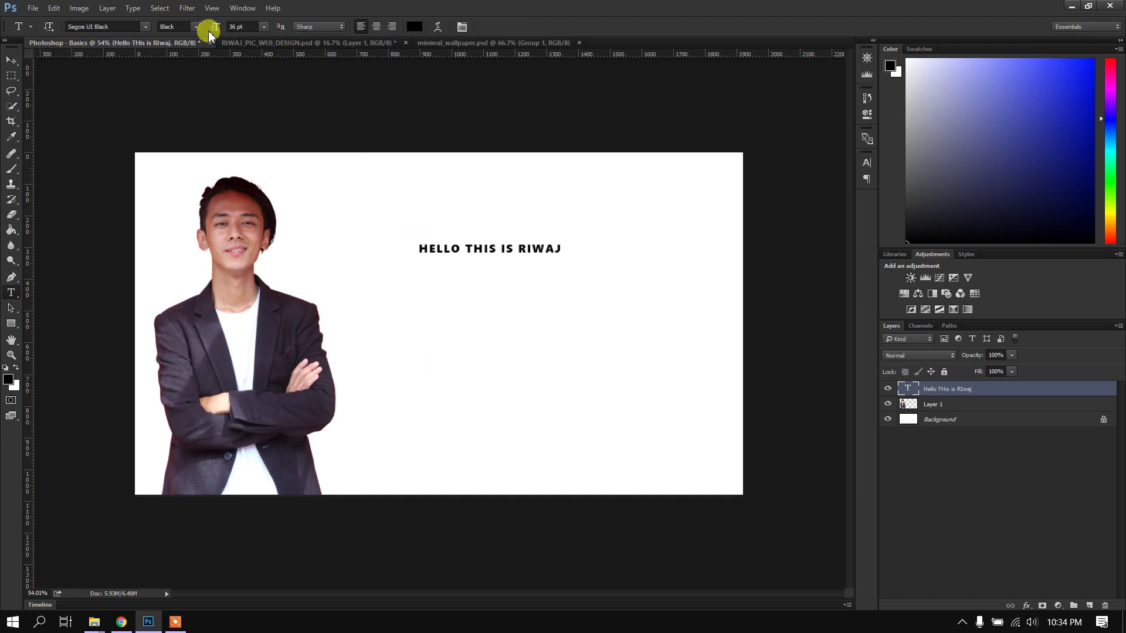
Set the greeting text's font size to 72 pt.
click(264, 26)
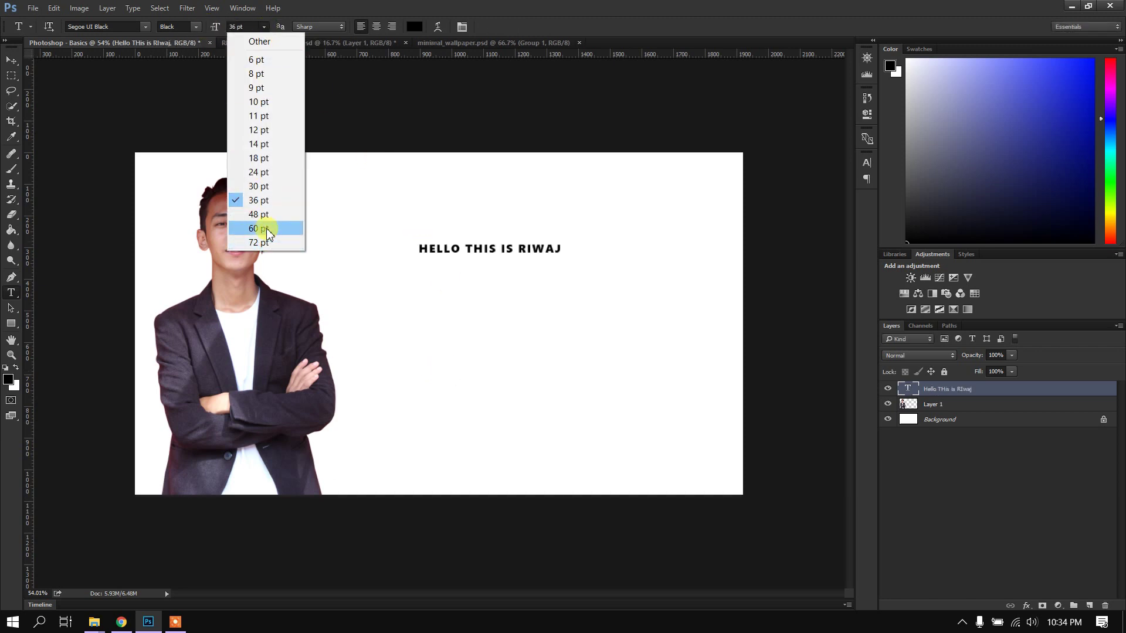
click(267, 226)
click(262, 28)
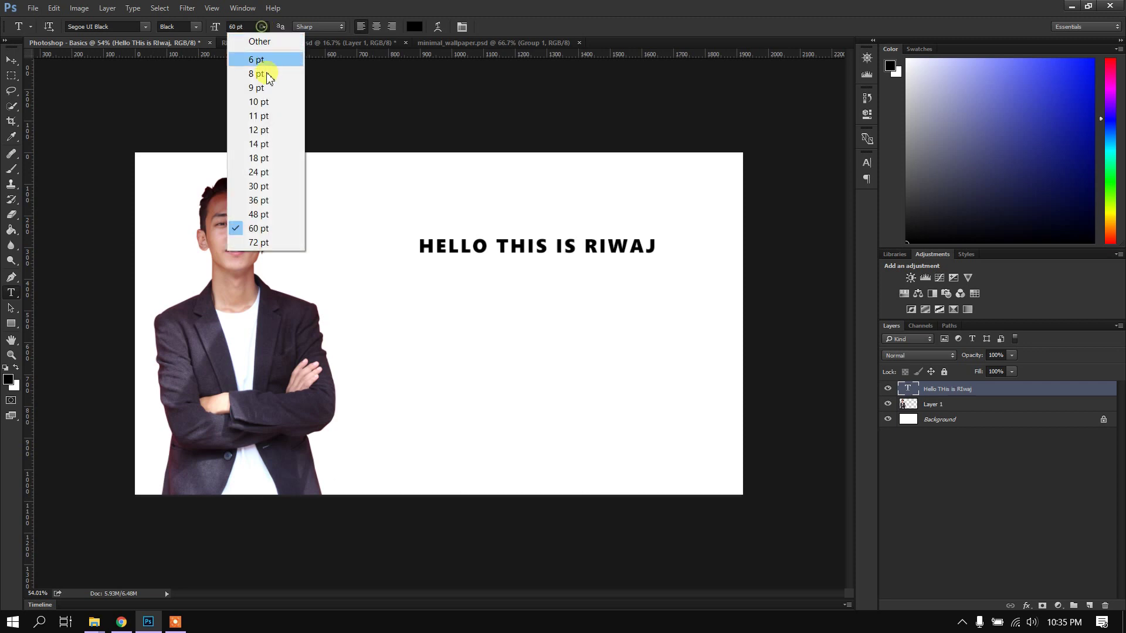
click(270, 241)
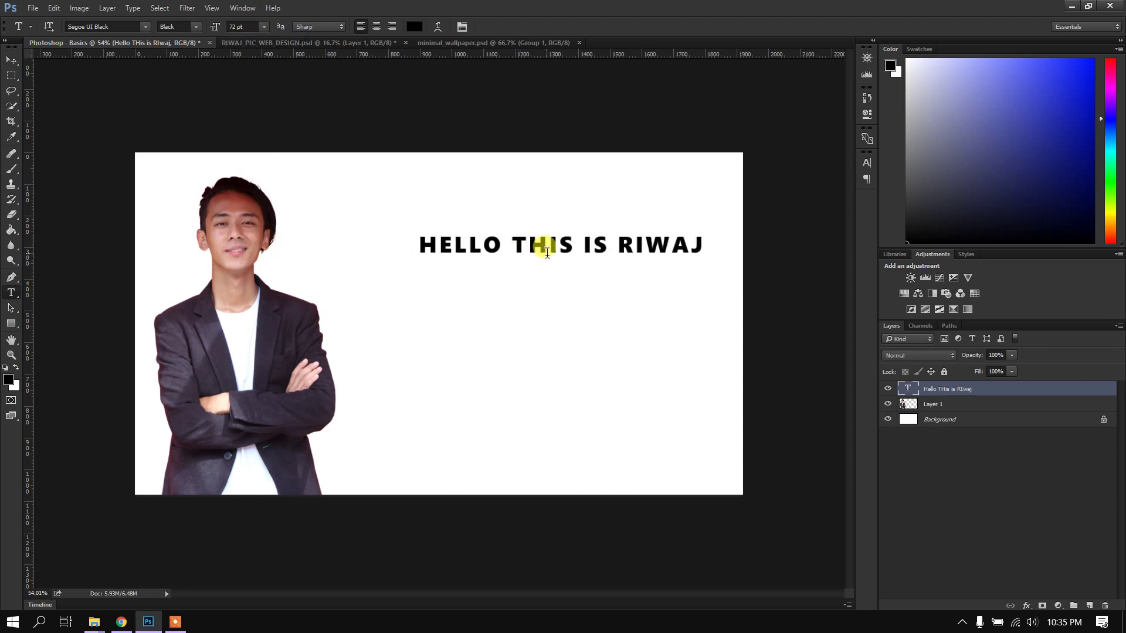
Move the greeting text to the canvas's vertical centre, to the right of the portrait, and check its distances to the canvas edges.
click(11, 61)
click(618, 256)
drag(593, 251, 573, 330)
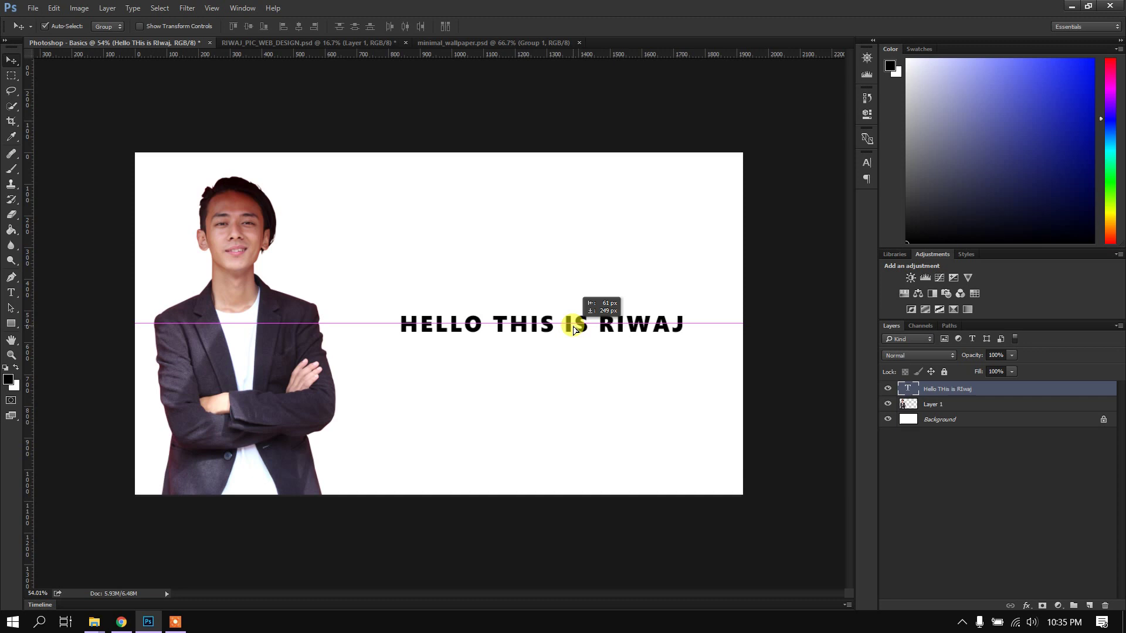
drag(574, 330, 575, 330)
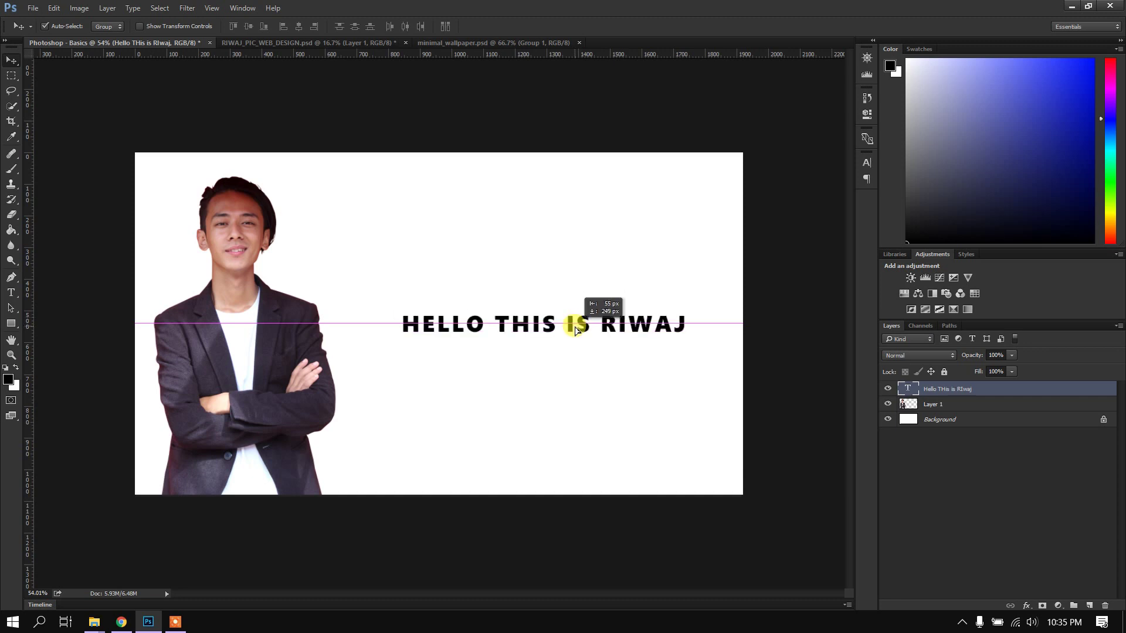
drag(575, 330, 575, 331)
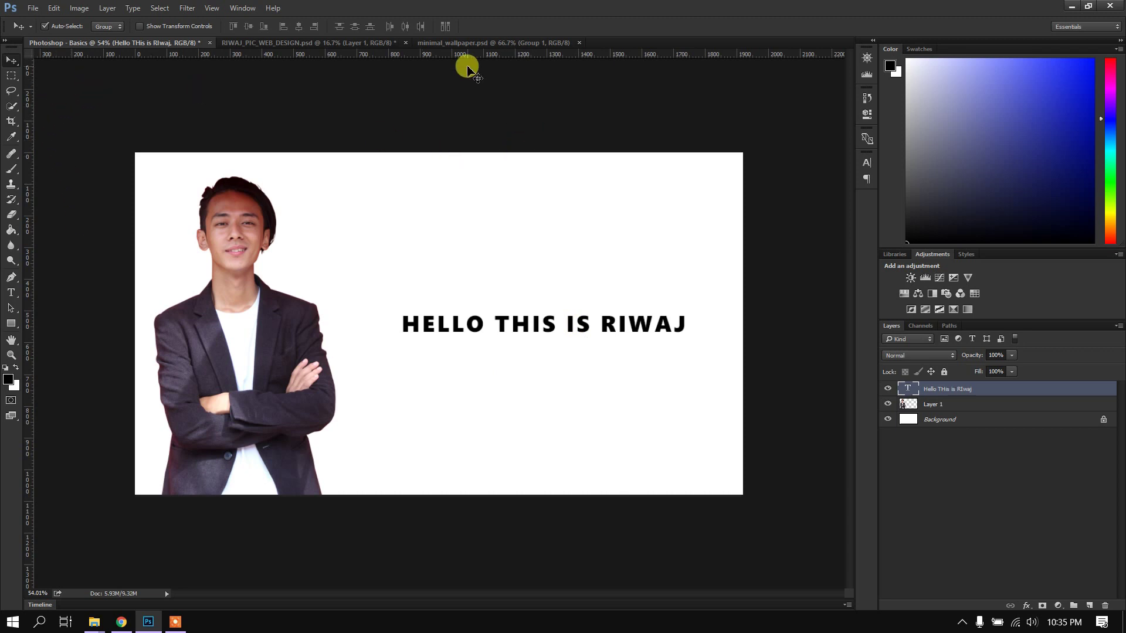
key(ctrl)
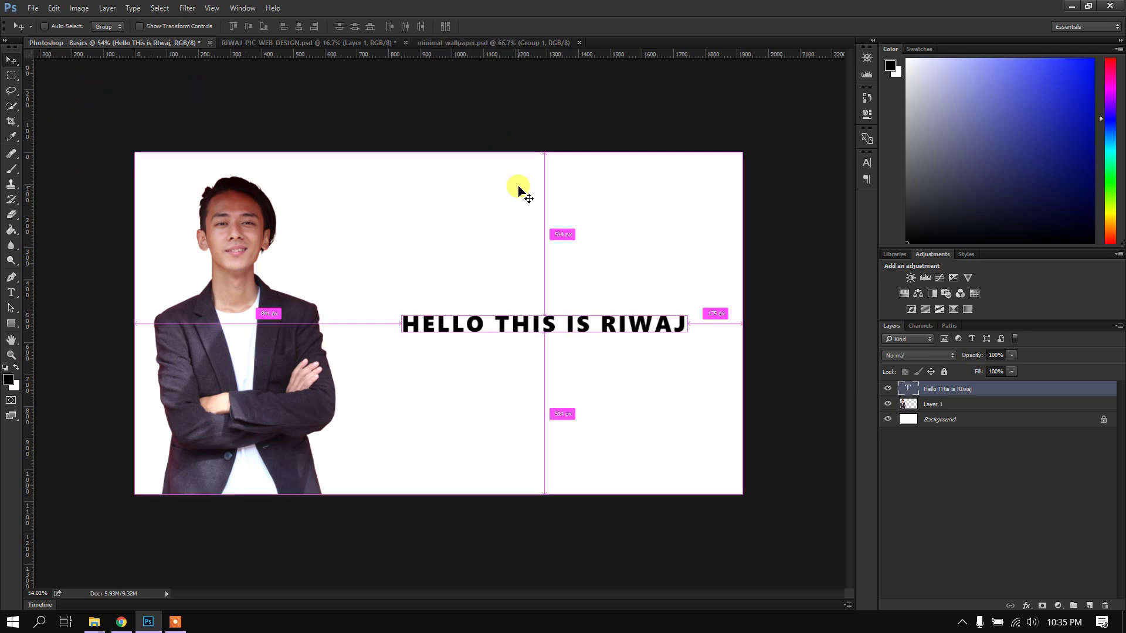
key(ctrl)
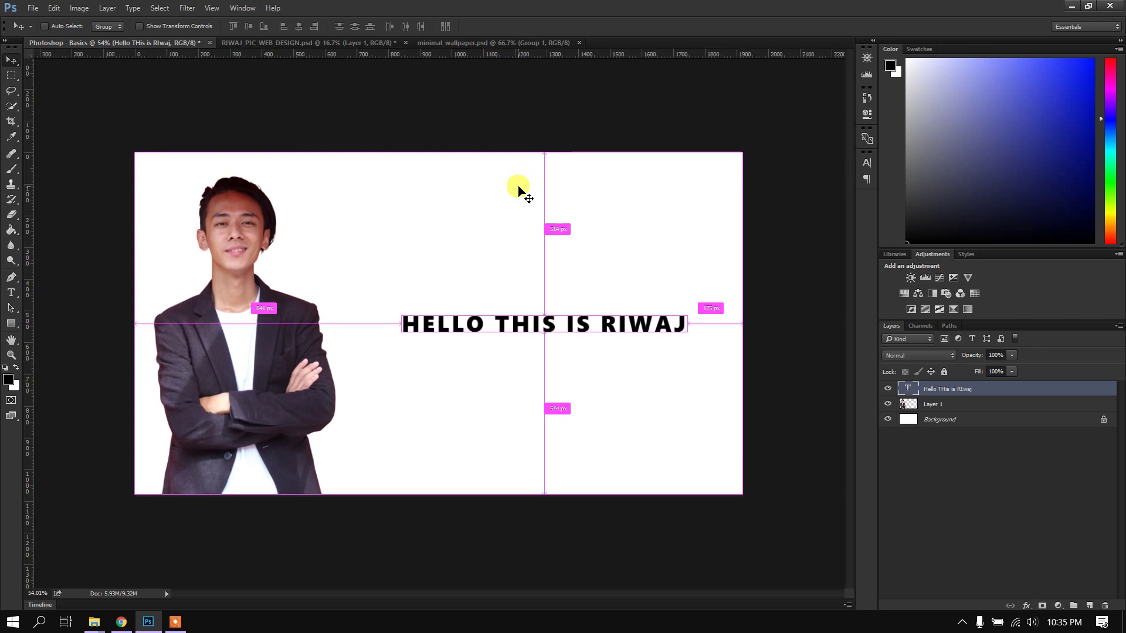
Place a vertical guide from the ruler between the portrait and the text, and remove it from the canvas.
right_click(628, 59)
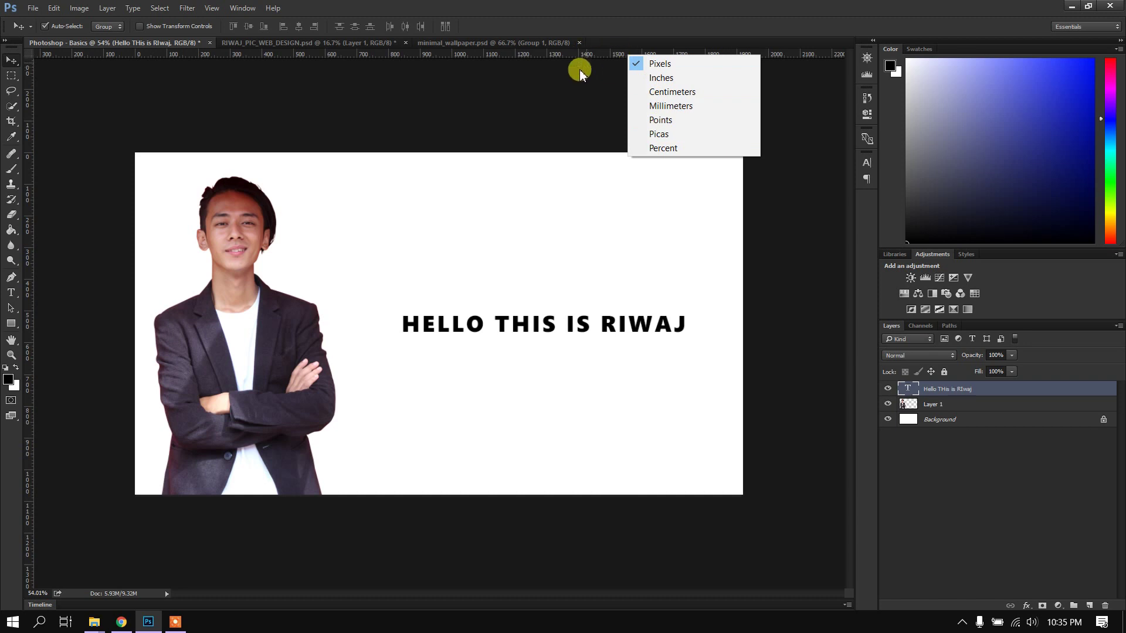
click(516, 275)
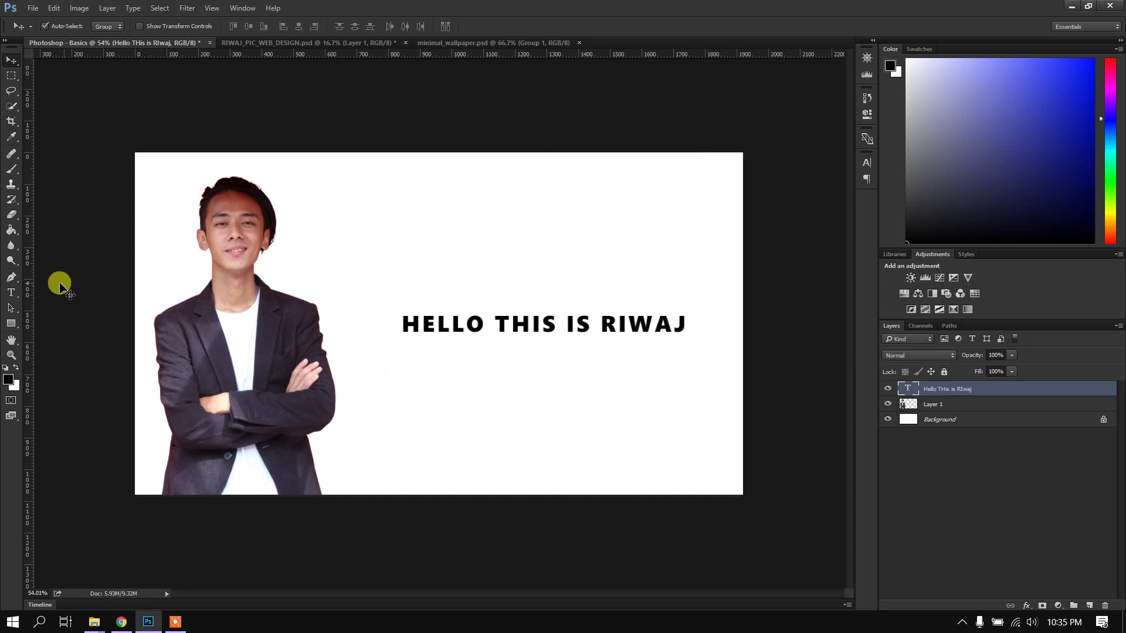
drag(27, 299, 385, 357)
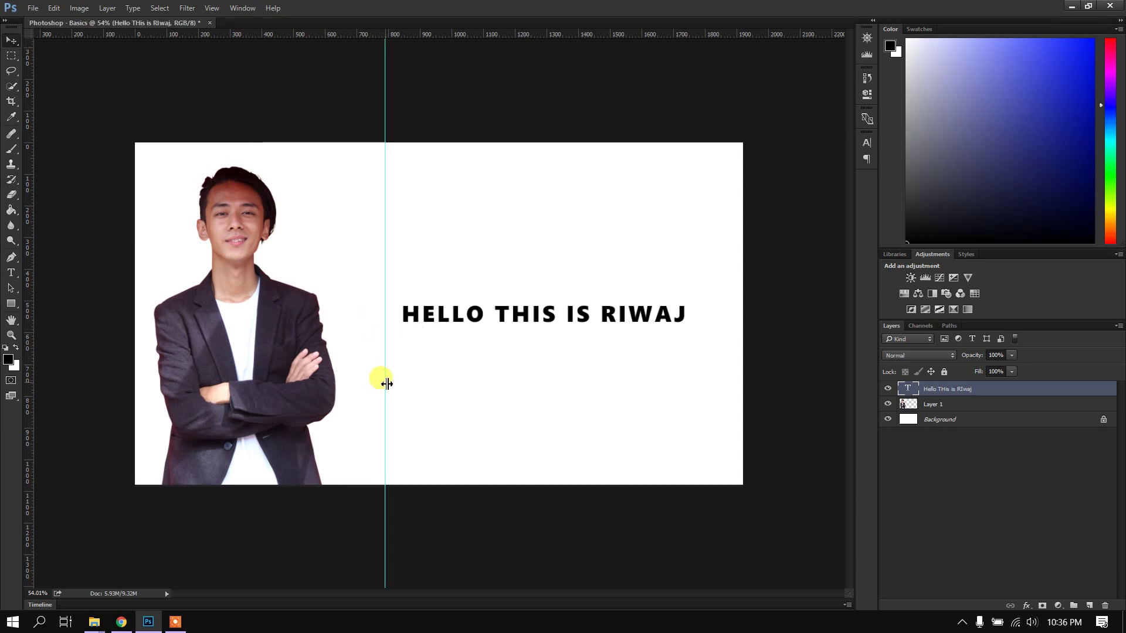
drag(379, 377, 1, 399)
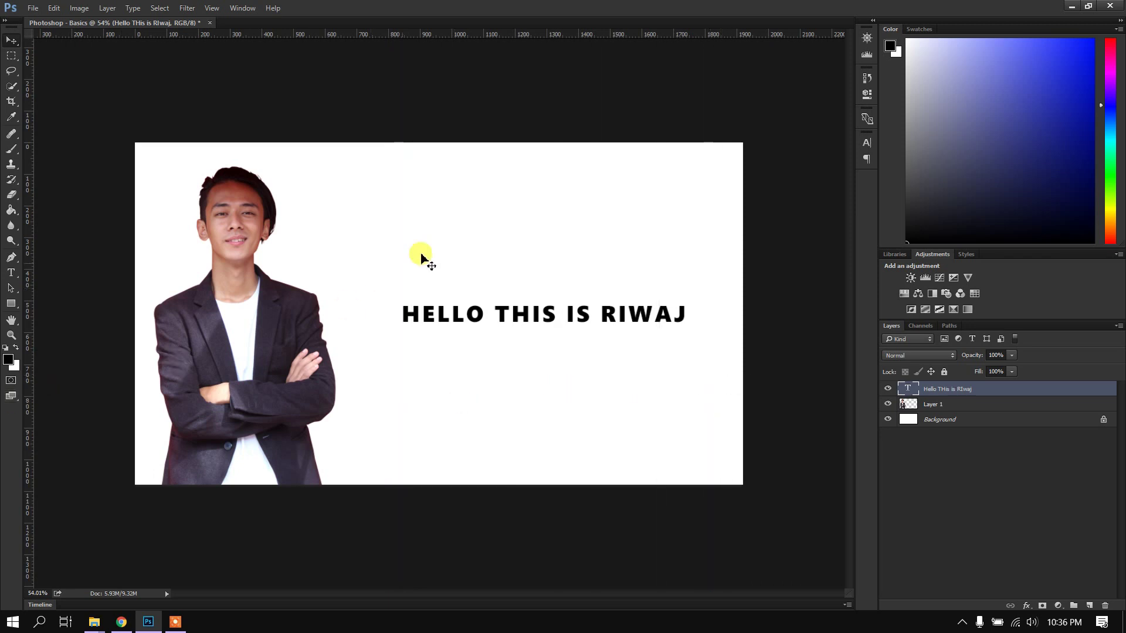
Export the composition for web as a maximum-quality JPEG at 1920 × 1080 px, saved to the Desktop as wallpaper.jpg.
scroll(362, 280, down, 5)
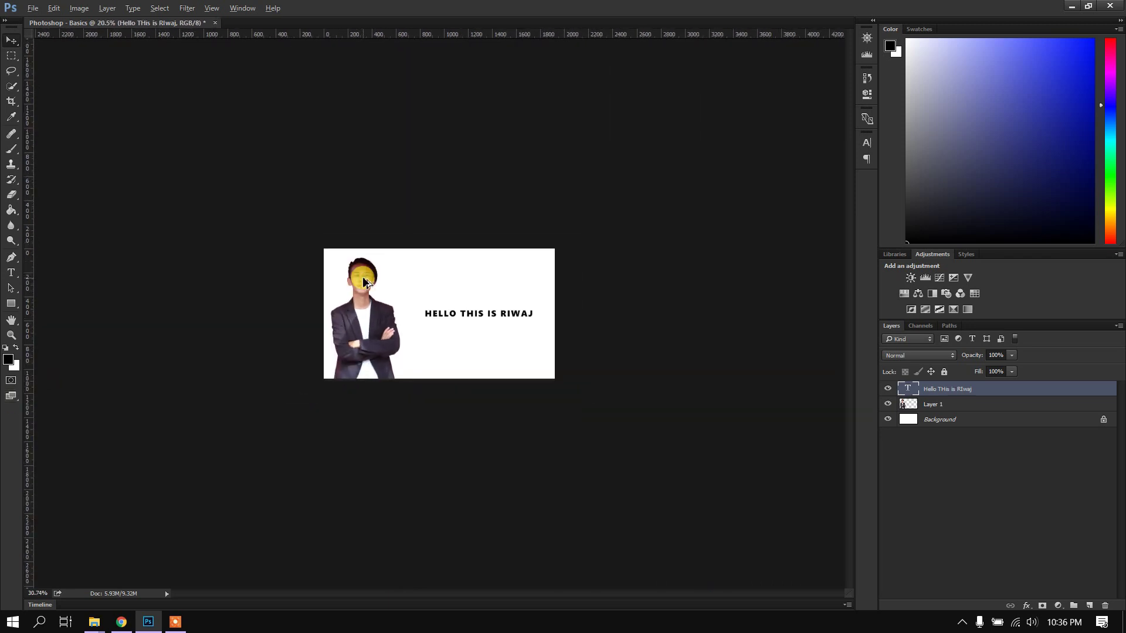
scroll(364, 280, up, 3)
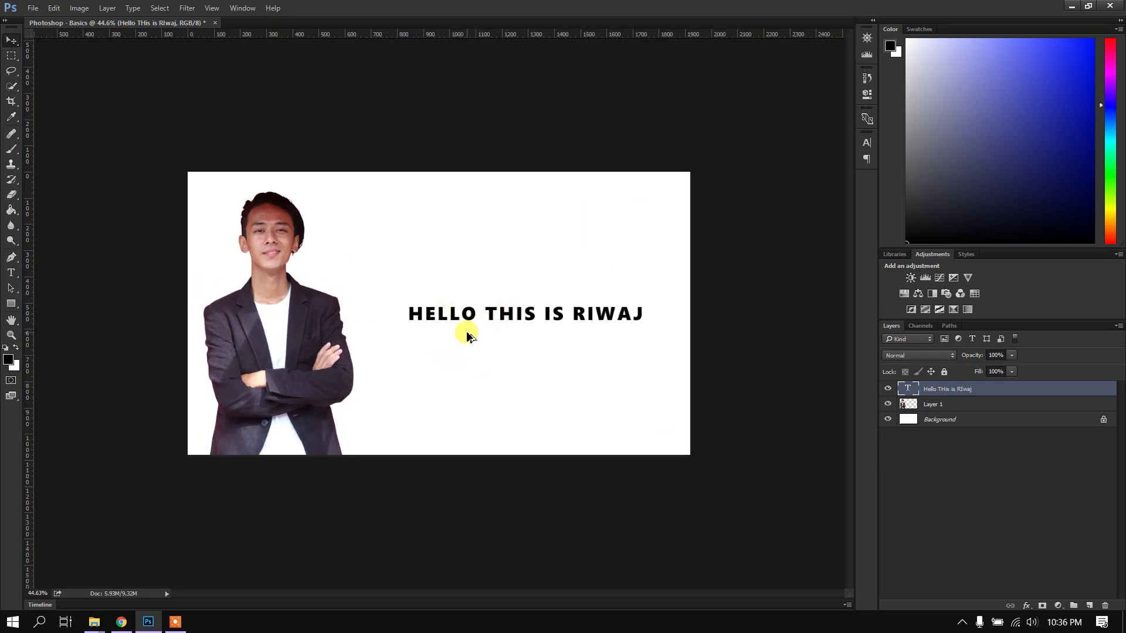
key(ctrl+alt+shift+s)
scroll(504, 218, down, 5)
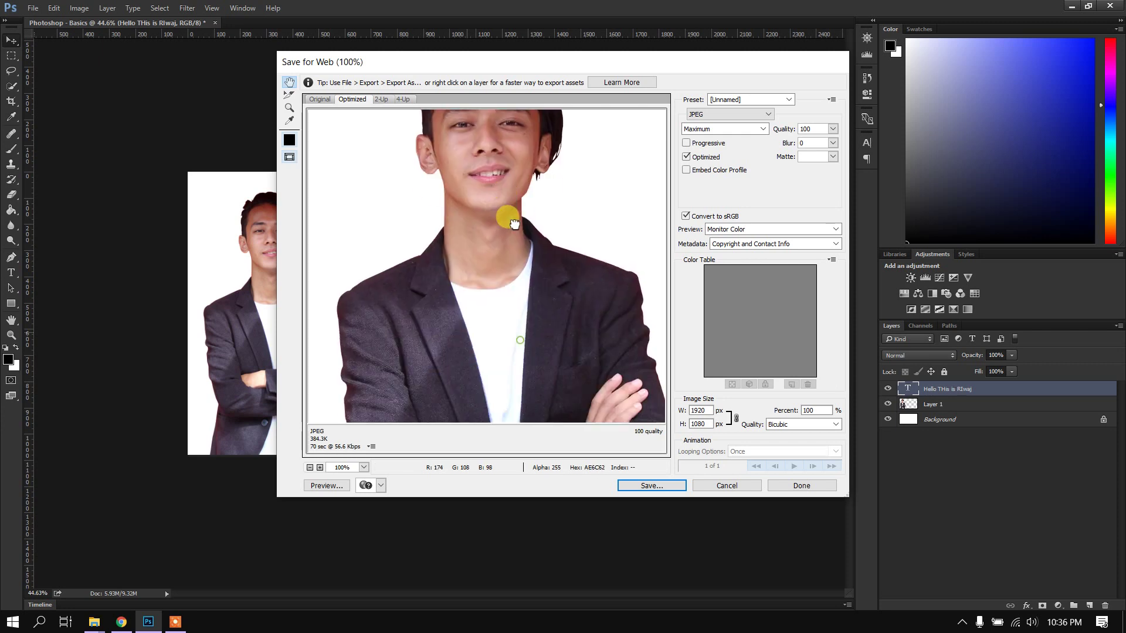
click(668, 484)
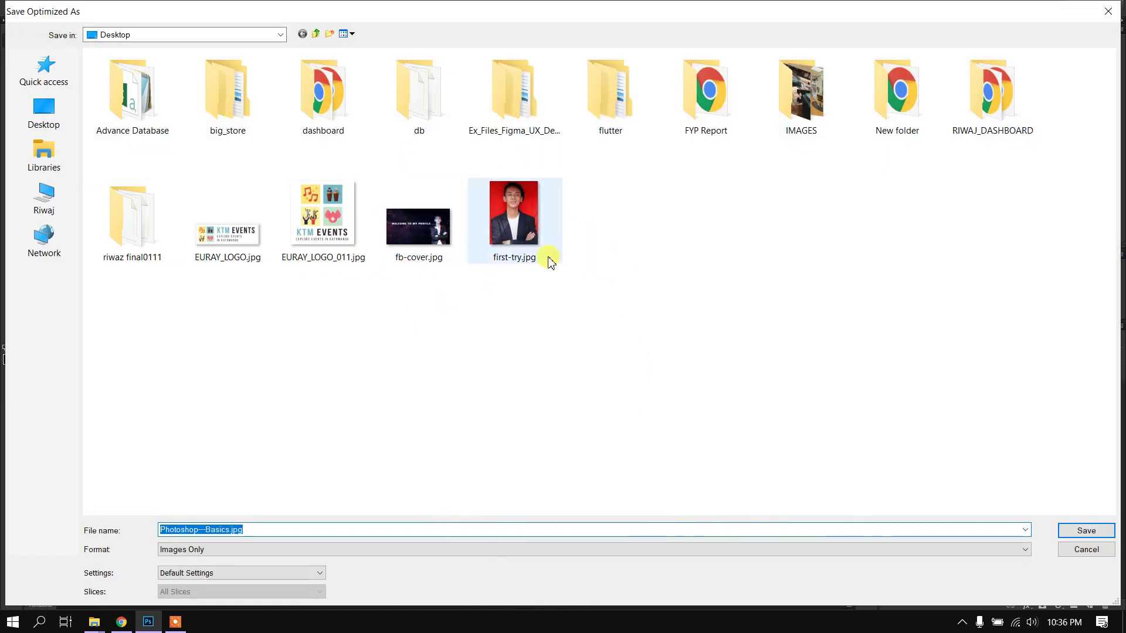
text(wa)
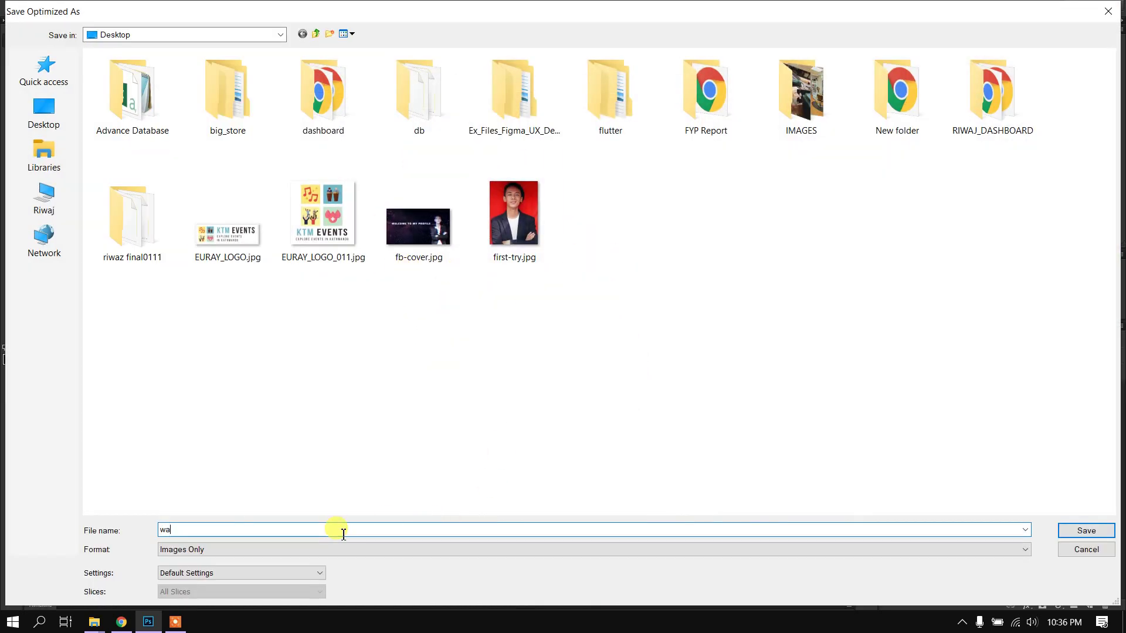
text(llpape)
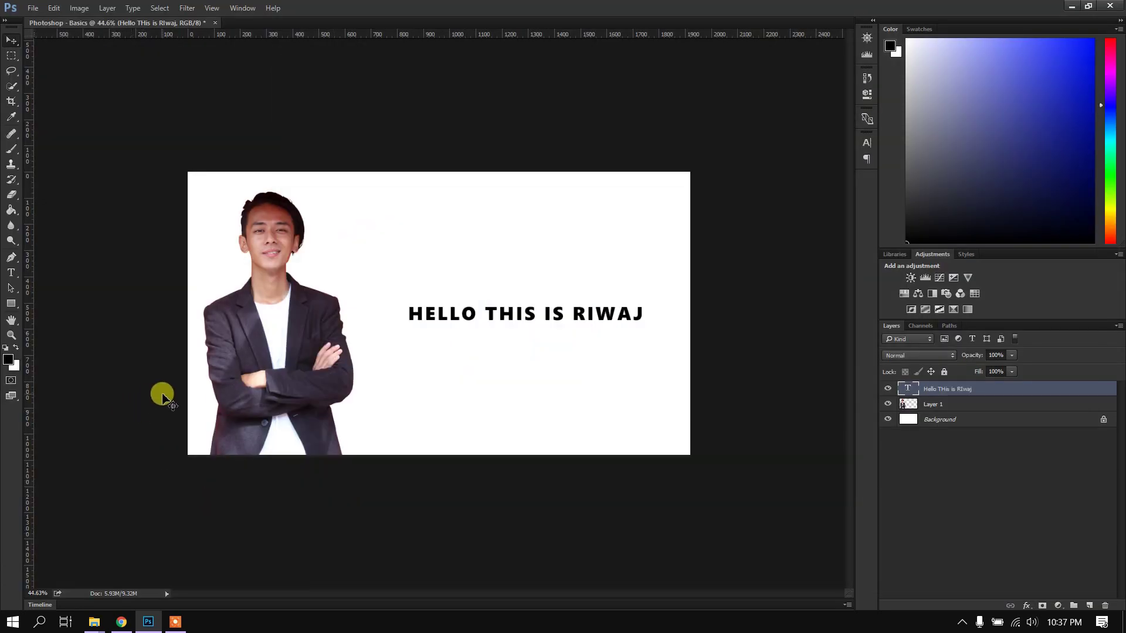
Open the exported wallpaper.jpg from the Desktop in a maximized Photos window to check it, and return to Photoshop.
key(super+d)
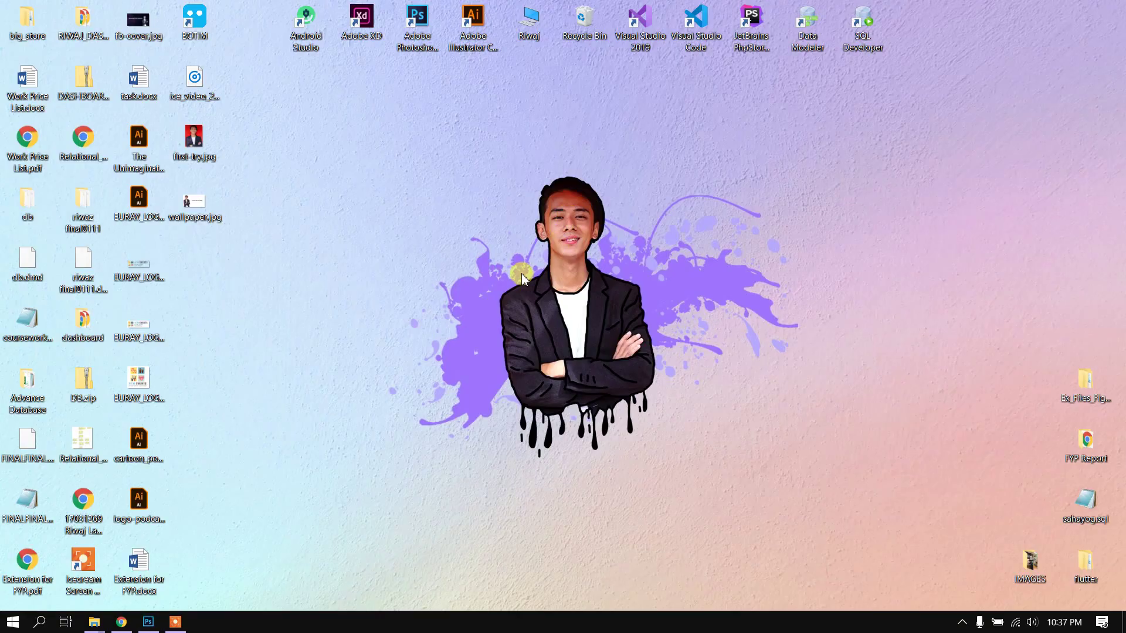
double_click(194, 218)
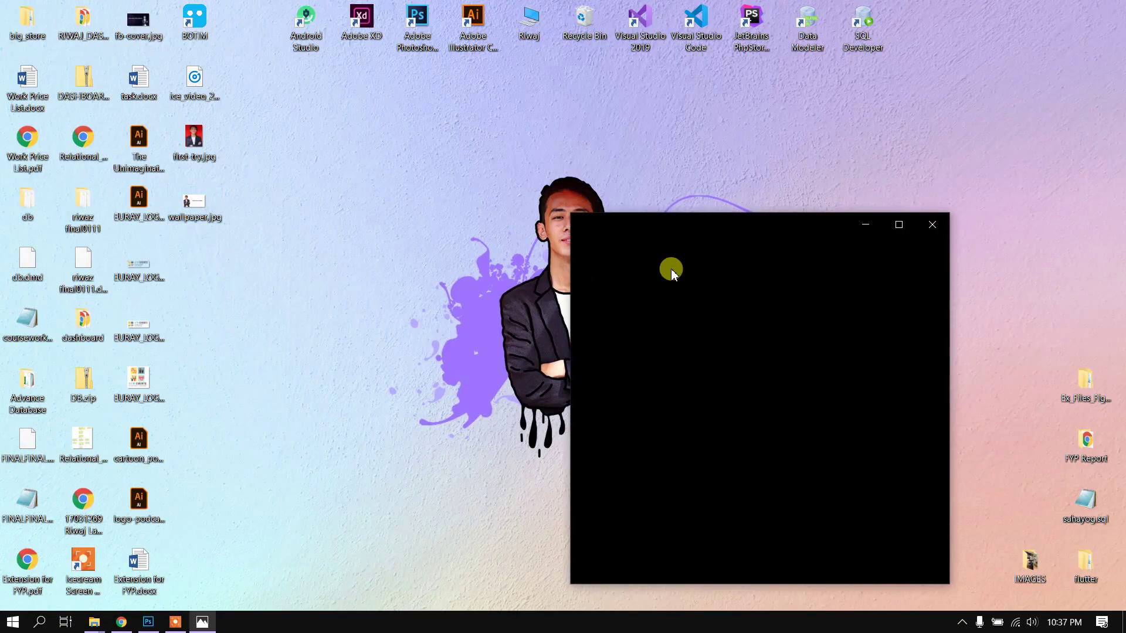
click(906, 225)
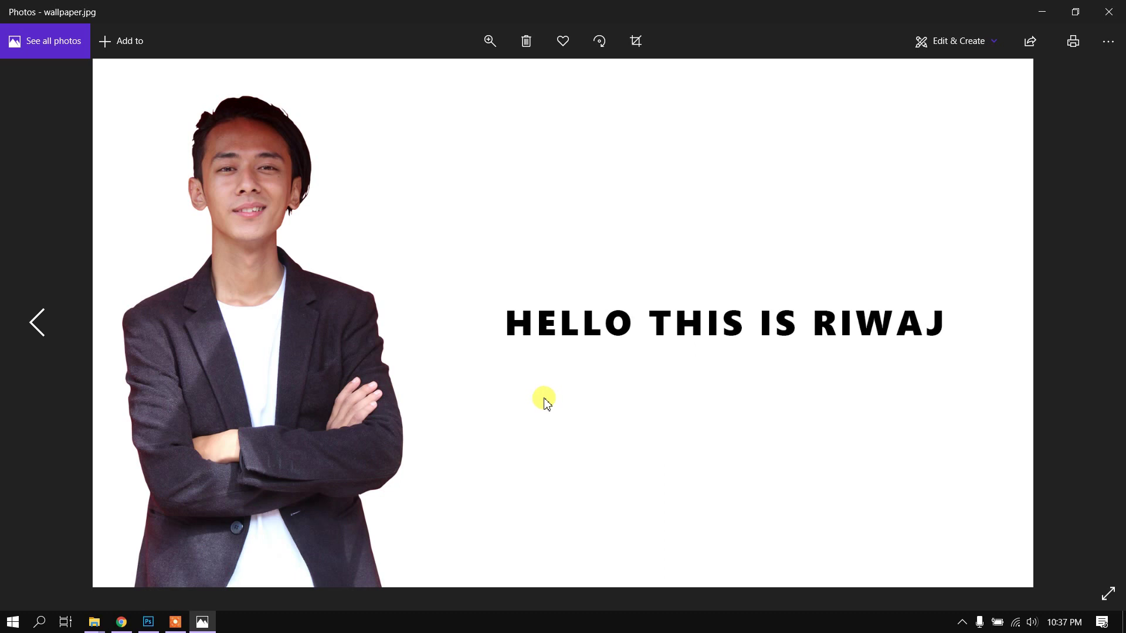
key(super+d)
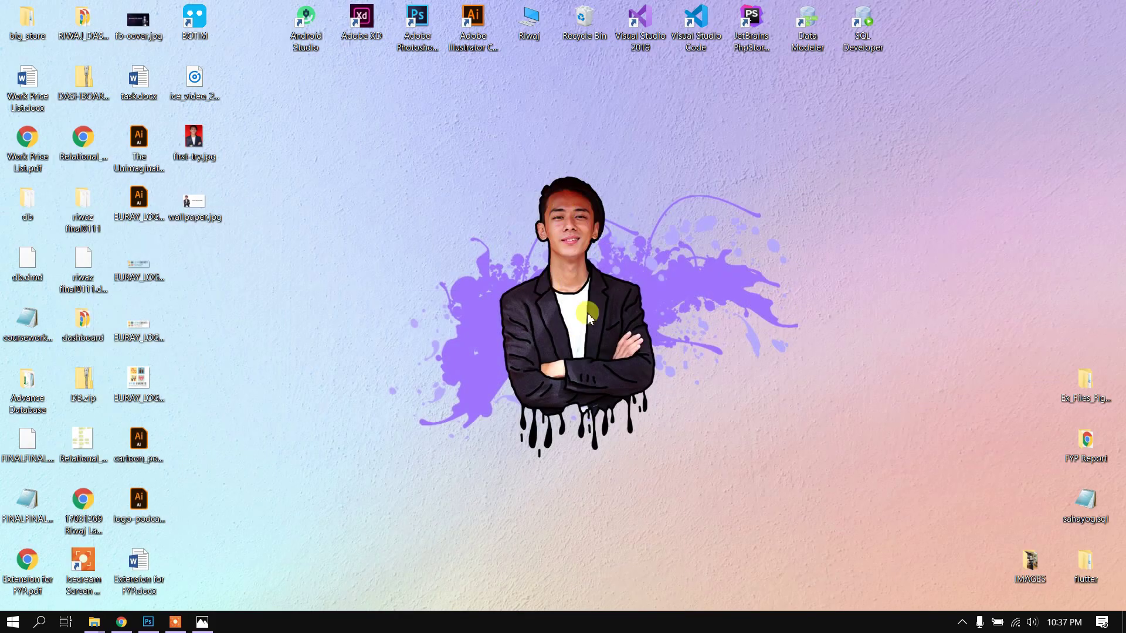
click(148, 621)
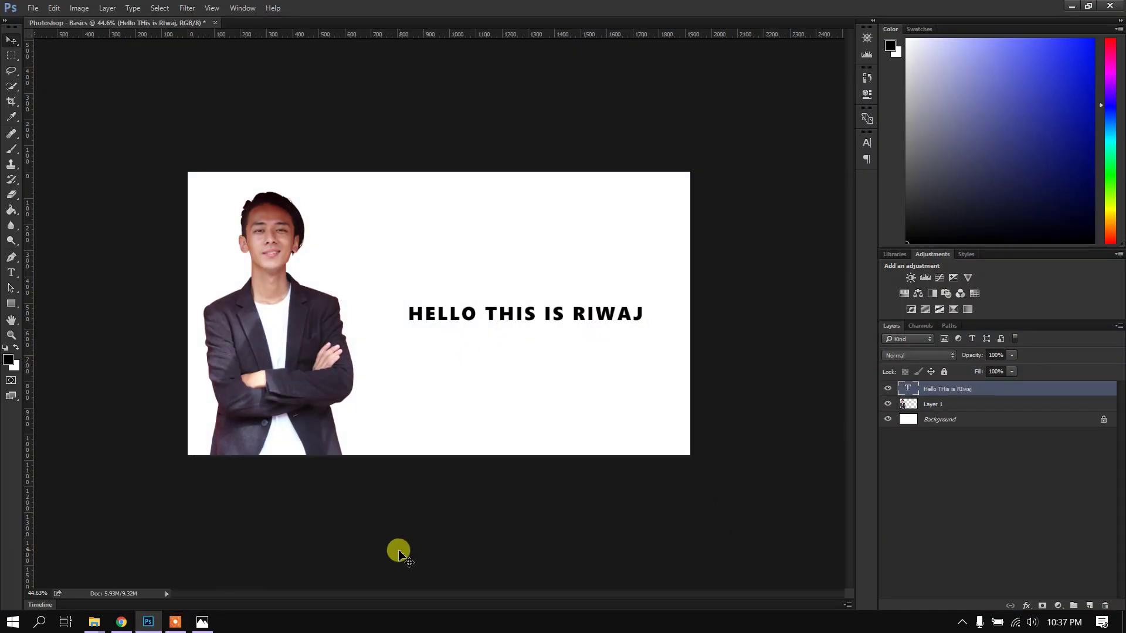